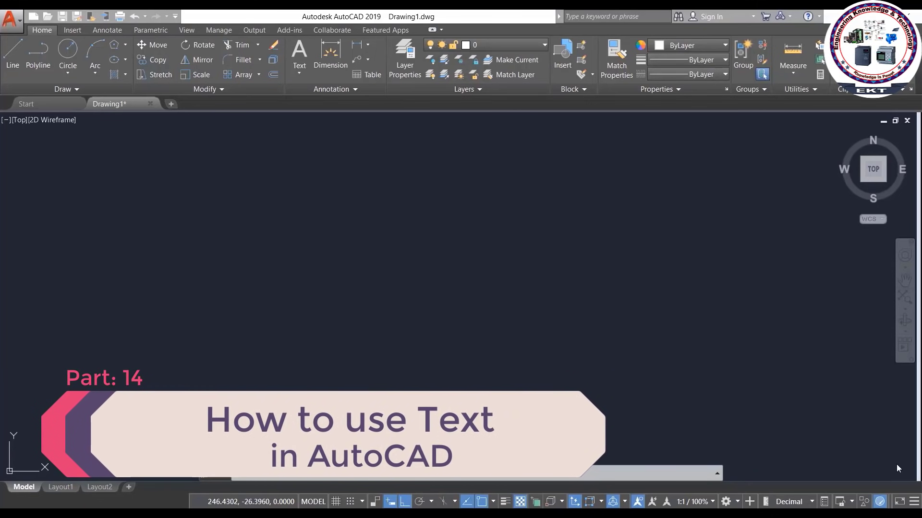
Browse the text type choices, briefly starting single-line text, then close the list.
{"action": "left_click", "coordinate": [300, 74]}
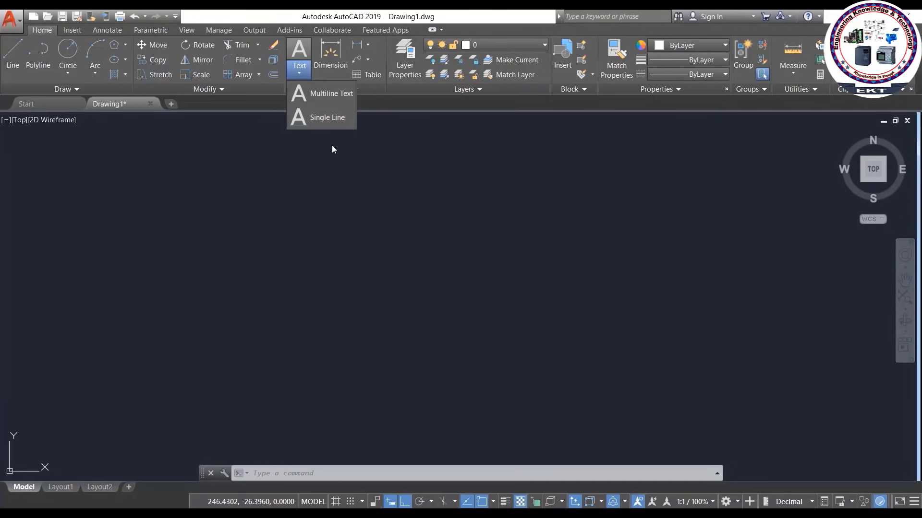
{"action": "left_click", "coordinate": [325, 120]}
{"action": "left_click", "coordinate": [351, 90]}
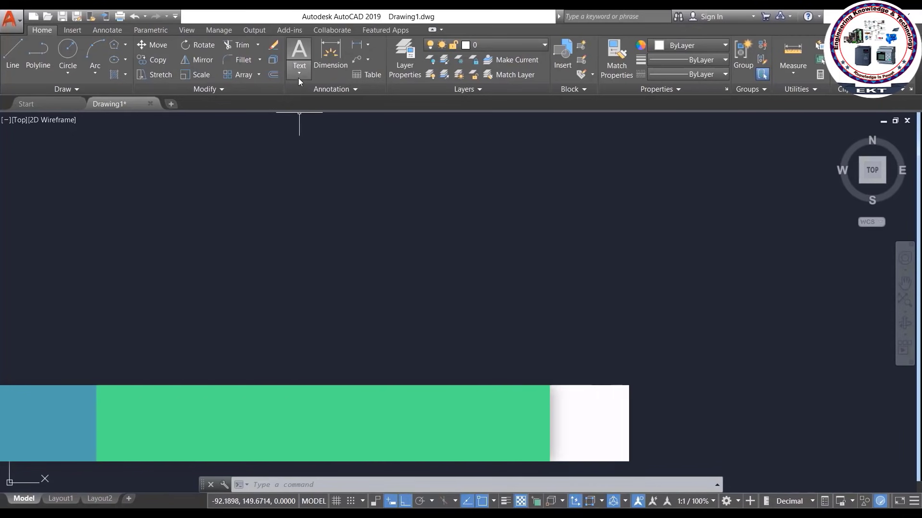
{"action": "left_click", "coordinate": [298, 77]}
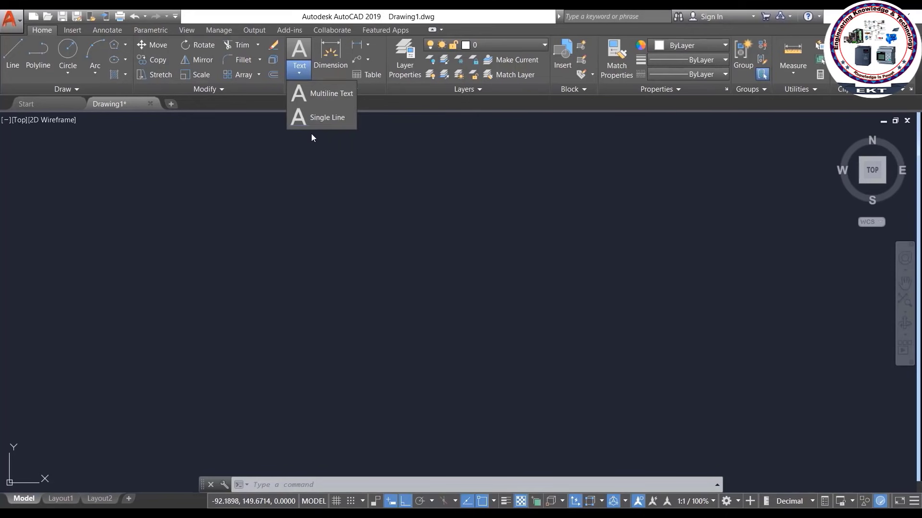
{"action": "left_click", "coordinate": [322, 178]}
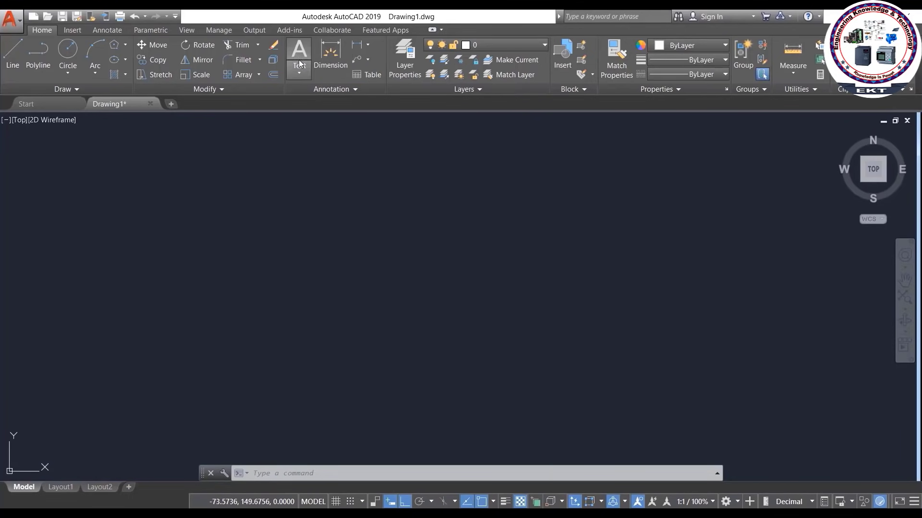
Open the Text Style dialog via the expanded Annotation panel's Manage Text Styles.
{"action": "left_click", "coordinate": [355, 91]}
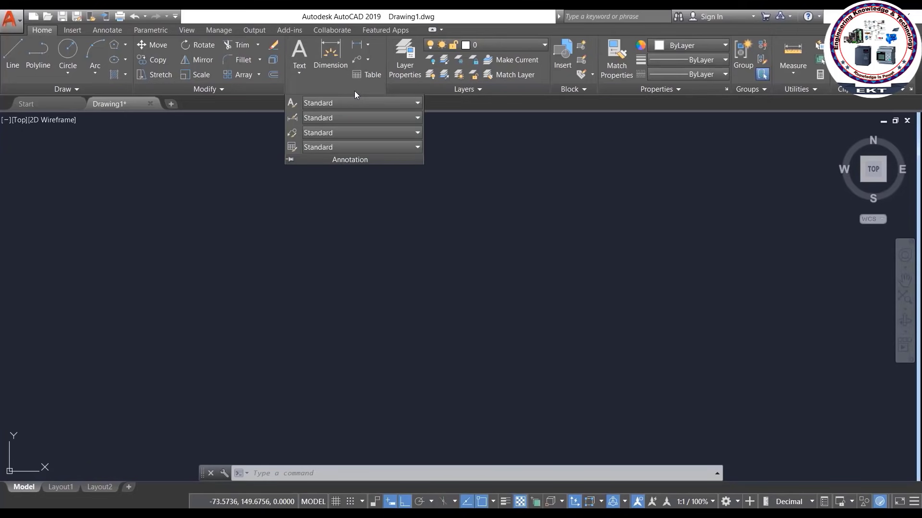
{"action": "left_click", "coordinate": [318, 103]}
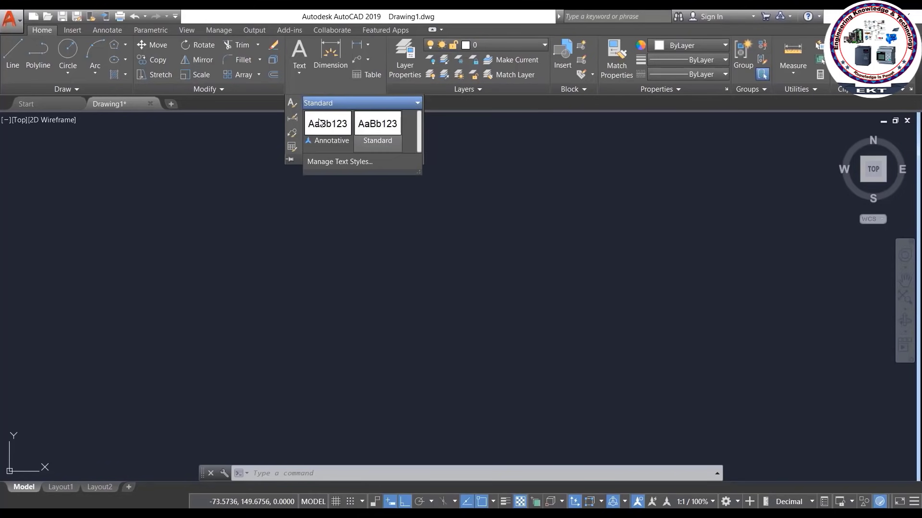
{"action": "left_click", "coordinate": [326, 165]}
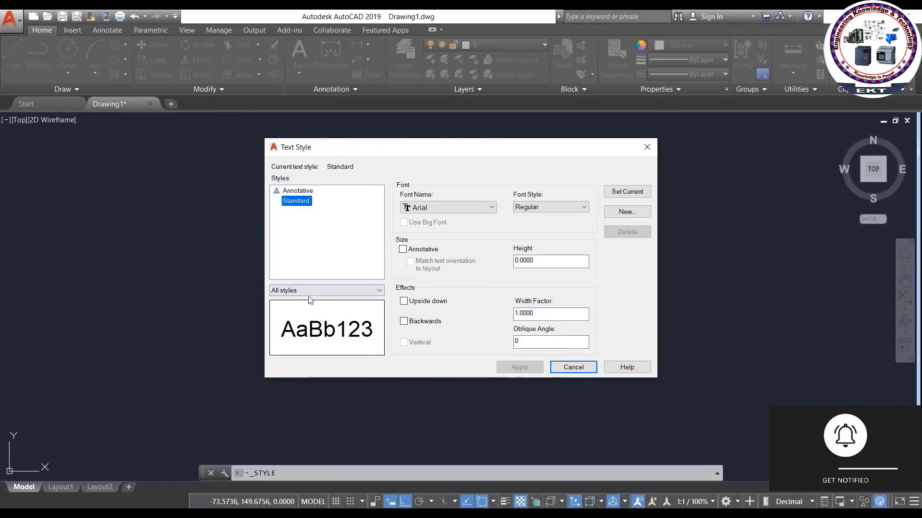
Set the Standard style's font to Times New Roman.
{"action": "left_click", "coordinate": [456, 205]}
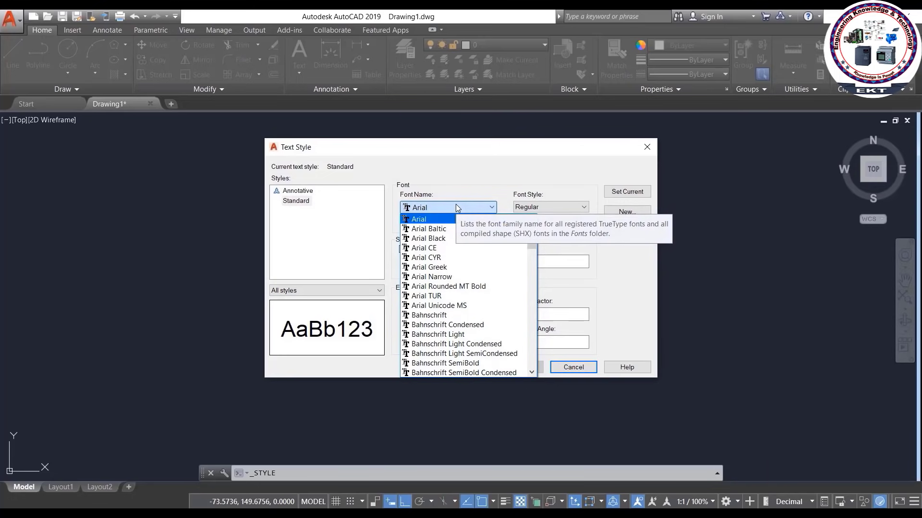
{"action": "key", "text": "t"}
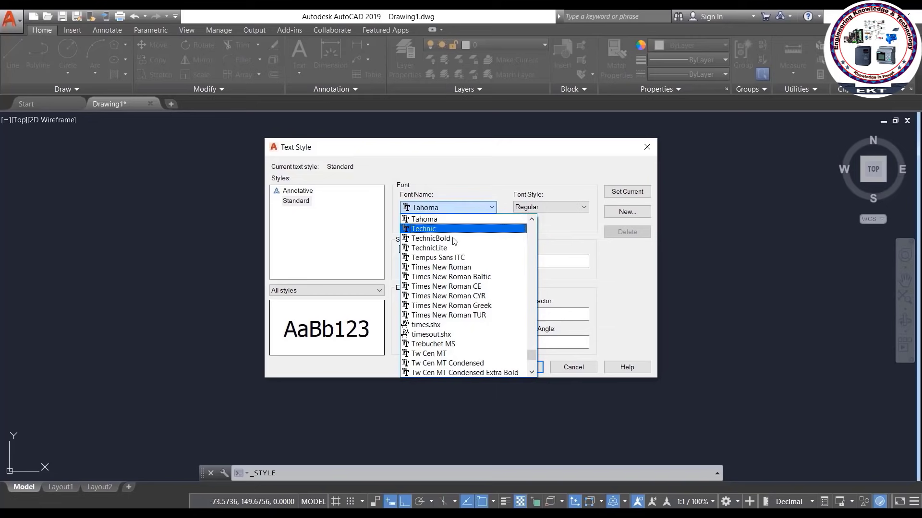
{"action": "left_click", "coordinate": [454, 268]}
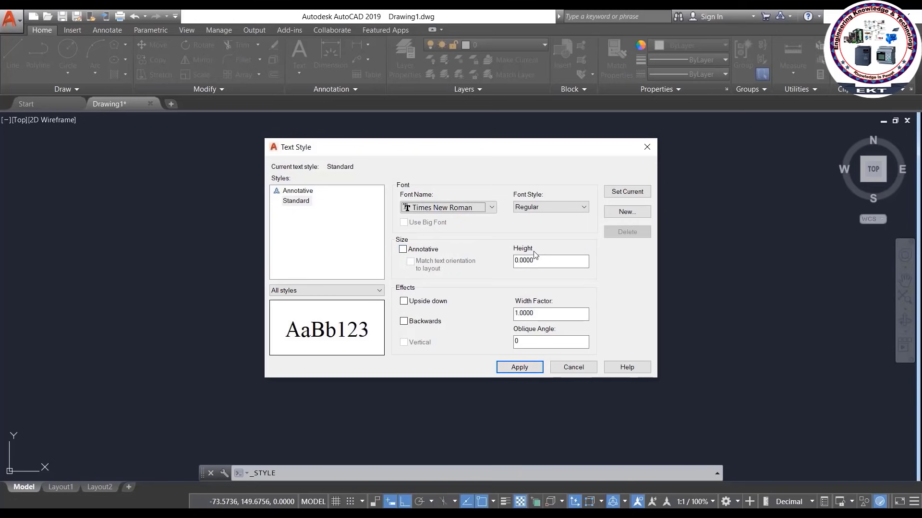
{"action": "left_click", "coordinate": [544, 260]}
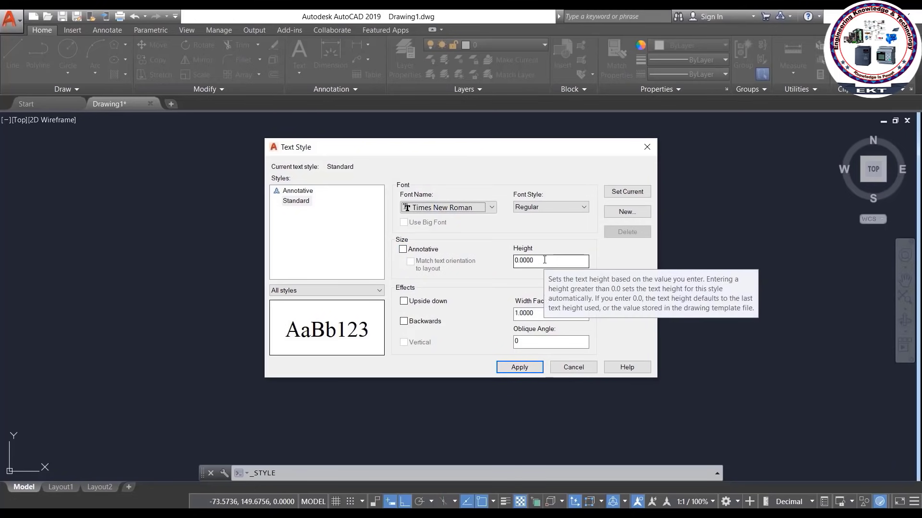
Try Bold, Bold Italic and Regular font styles, settling on Italic.
{"action": "left_click", "coordinate": [544, 209]}
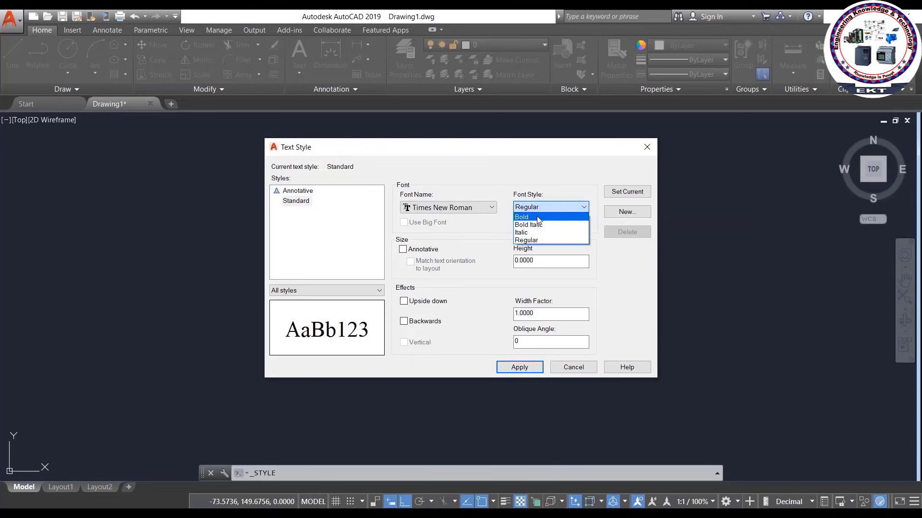
{"action": "left_click", "coordinate": [538, 218]}
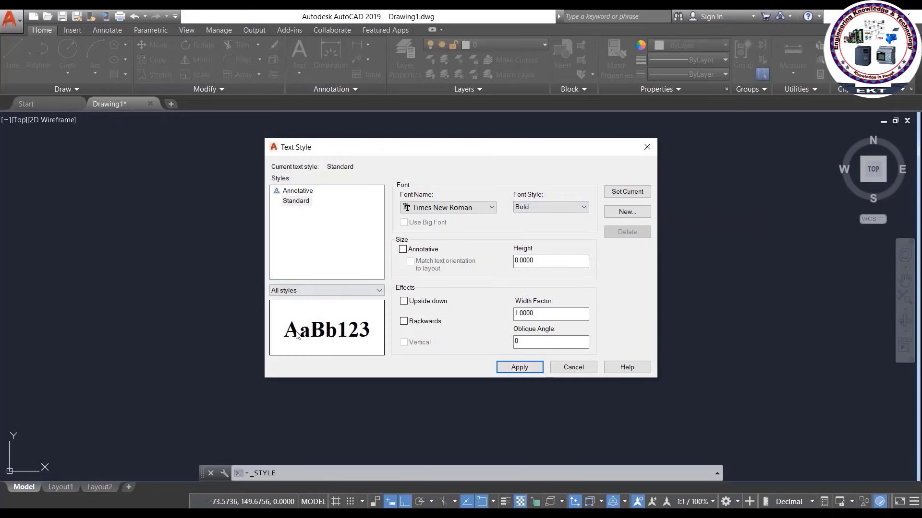
{"action": "left_click", "coordinate": [529, 207]}
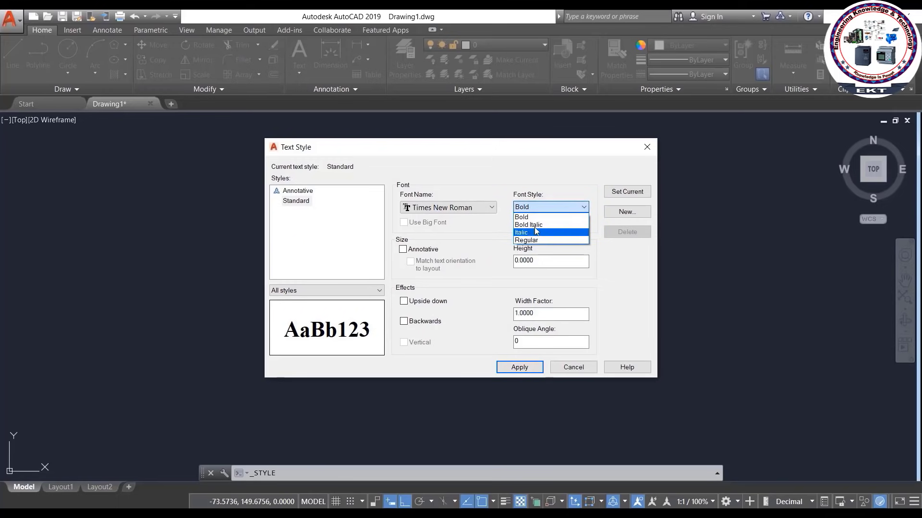
{"action": "left_click", "coordinate": [537, 225]}
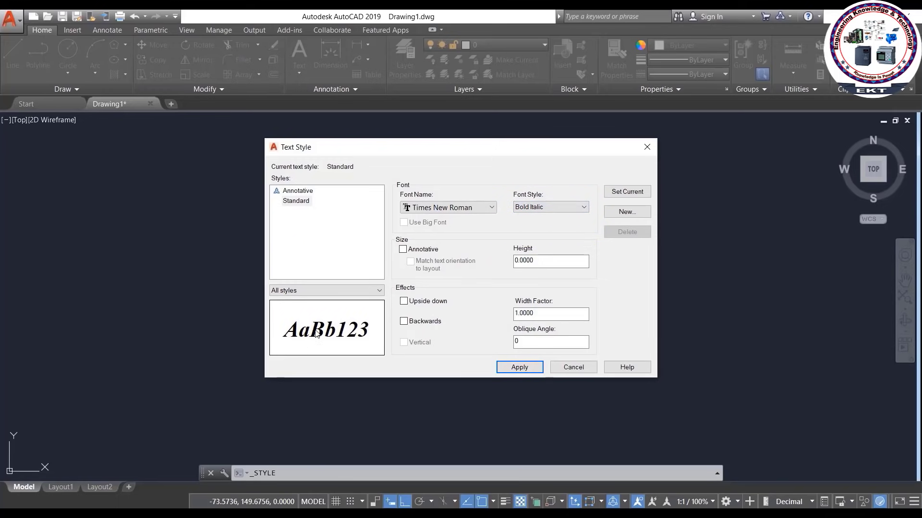
{"action": "left_click", "coordinate": [531, 207]}
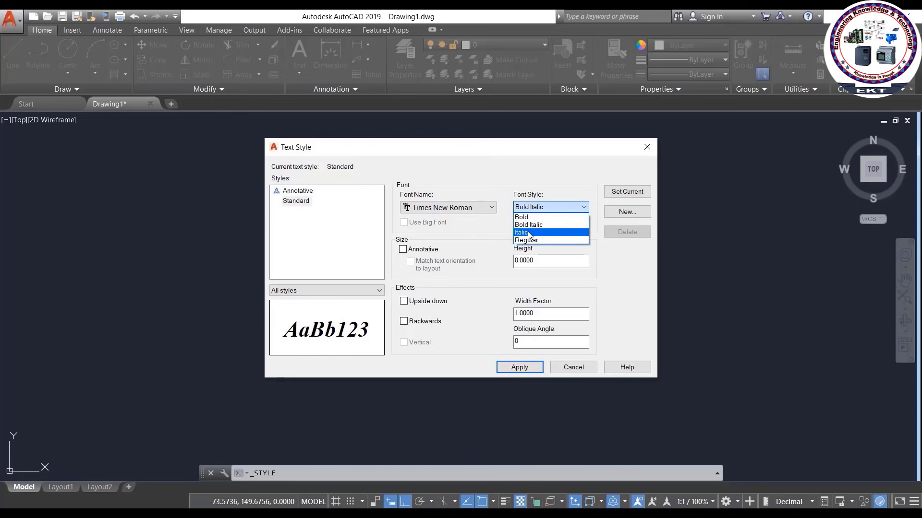
{"action": "left_click", "coordinate": [528, 233]}
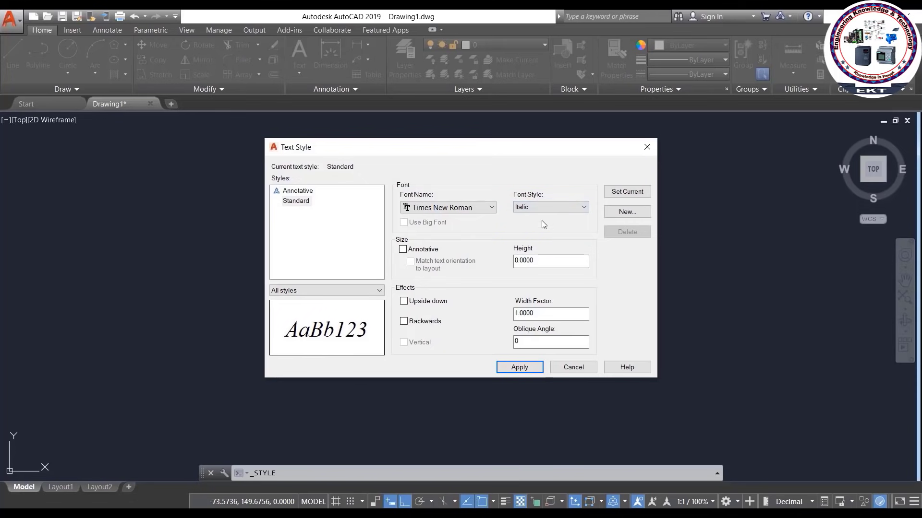
{"action": "left_click", "coordinate": [565, 210]}
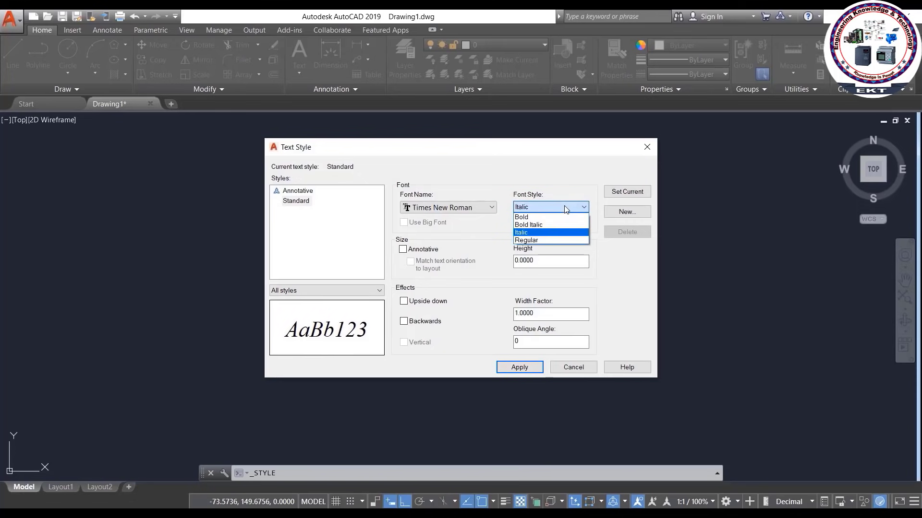
{"action": "left_click", "coordinate": [546, 242]}
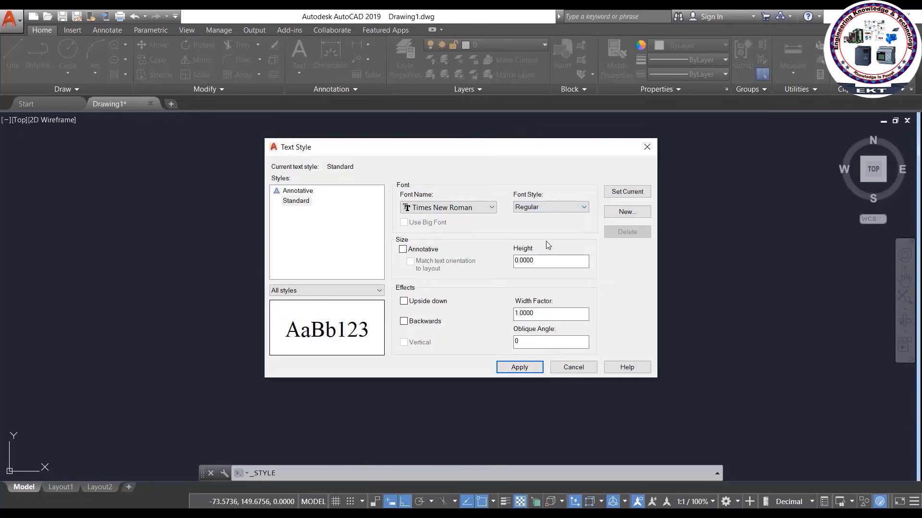
{"action": "left_click", "coordinate": [566, 208]}
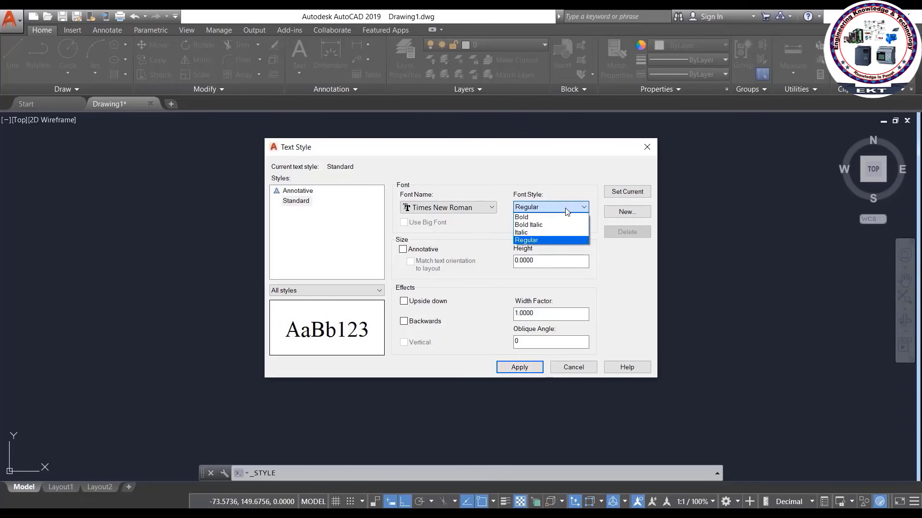
{"action": "left_click", "coordinate": [552, 234]}
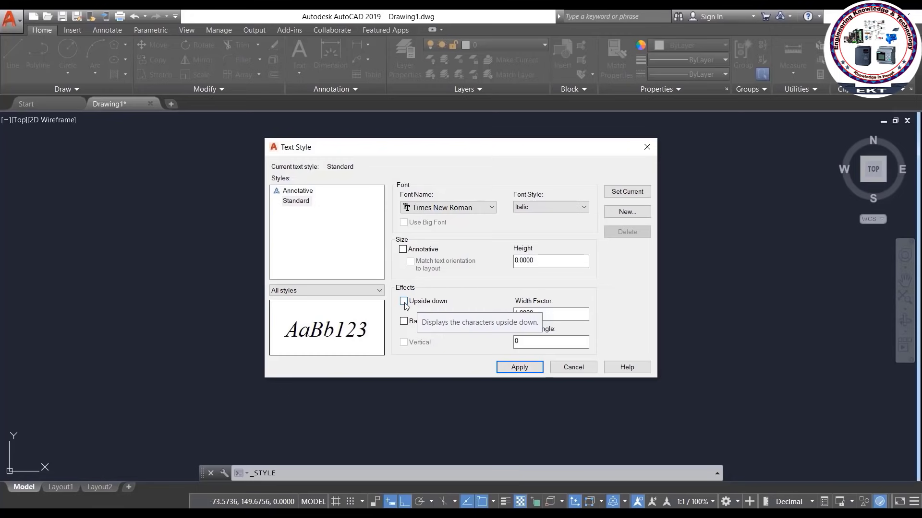
Try the Upside down and Backwards effects, leaving both turned off.
{"action": "left_click", "coordinate": [405, 305]}
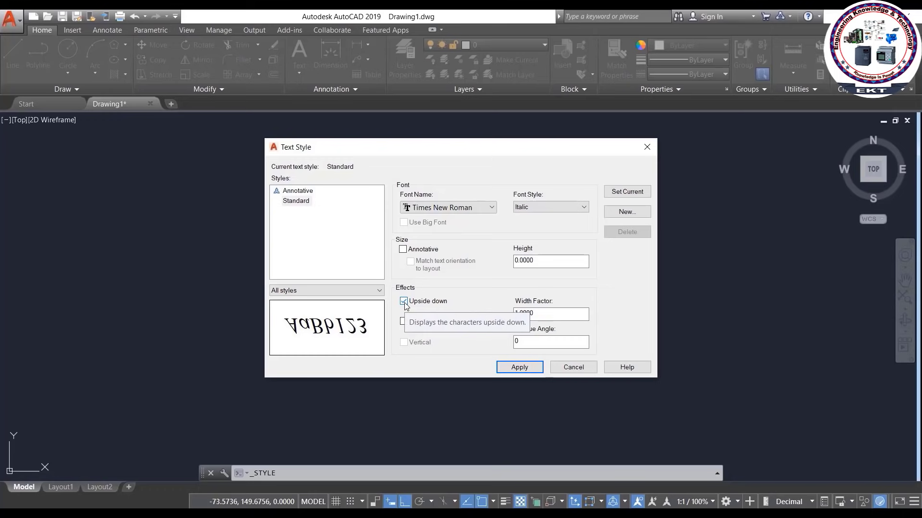
{"action": "left_click", "coordinate": [405, 303]}
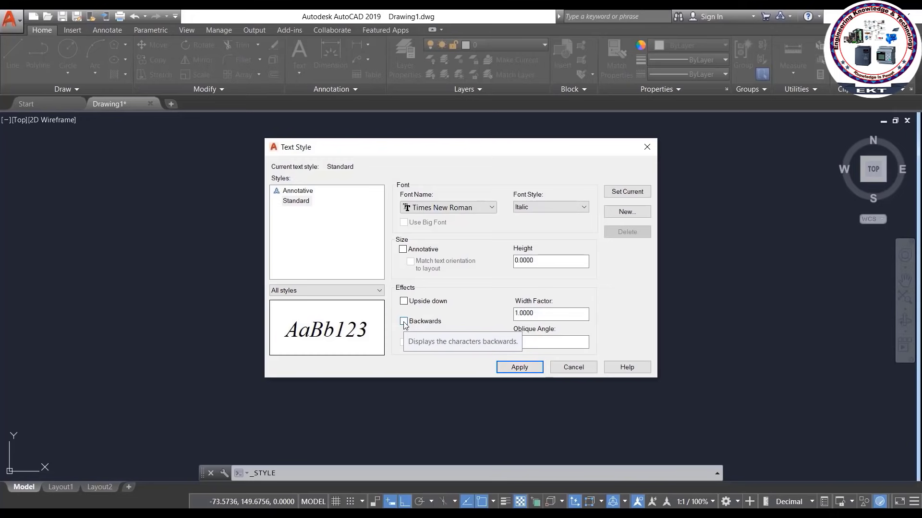
{"action": "left_click", "coordinate": [404, 323]}
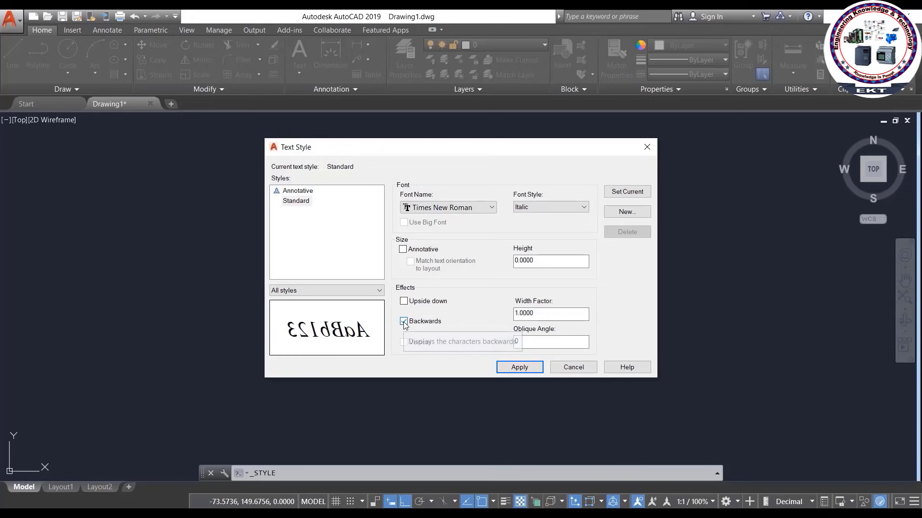
{"action": "left_click", "coordinate": [404, 323]}
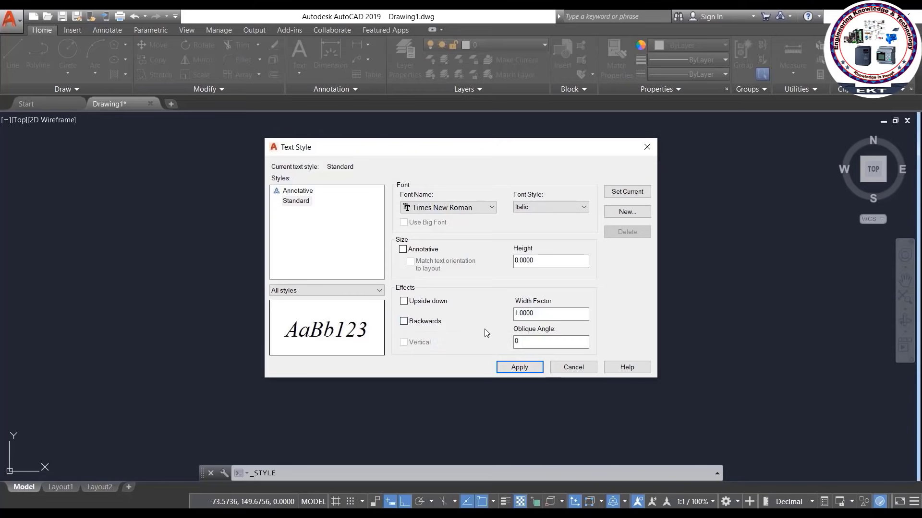
Set oblique angle 30, make Standard current, save the changes and close the dialog.
{"action": "left_click_drag", "start_coordinate": [520, 342], "coordinate": [492, 348]}
{"action": "type", "text": "6"}
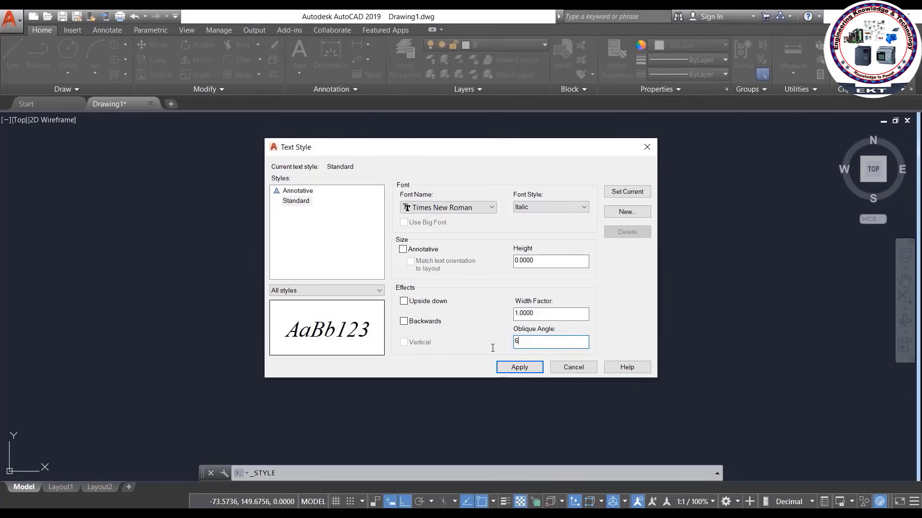
{"action": "type", "text": "0"}
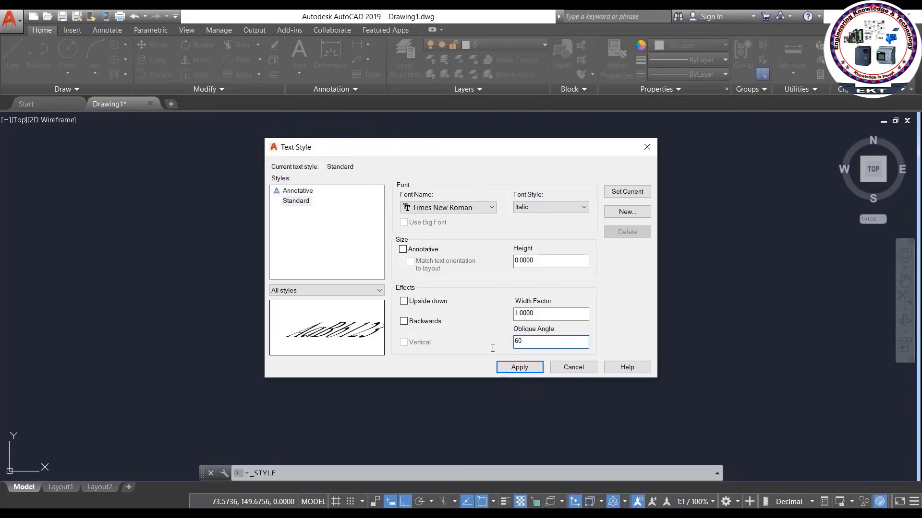
{"action": "key", "text": "BackSpace"}
{"action": "key", "text": "BackSpace"}
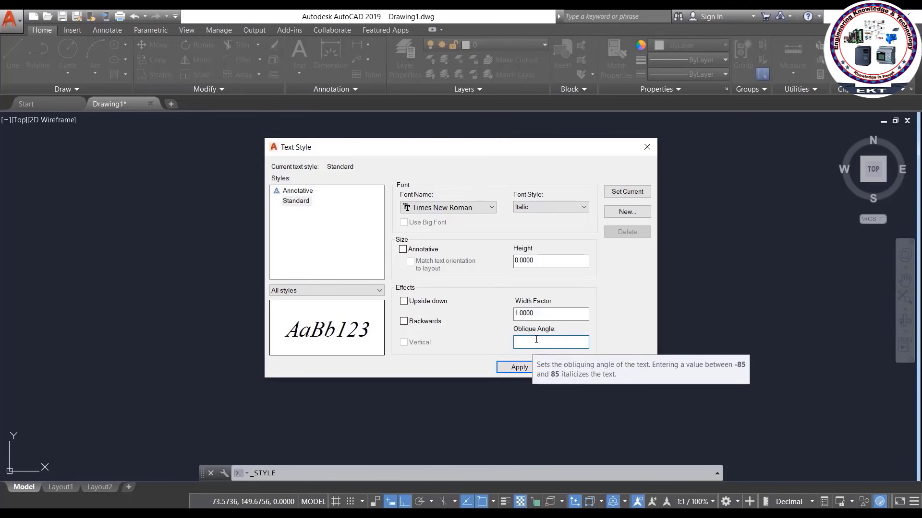
{"action": "type", "text": "3"}
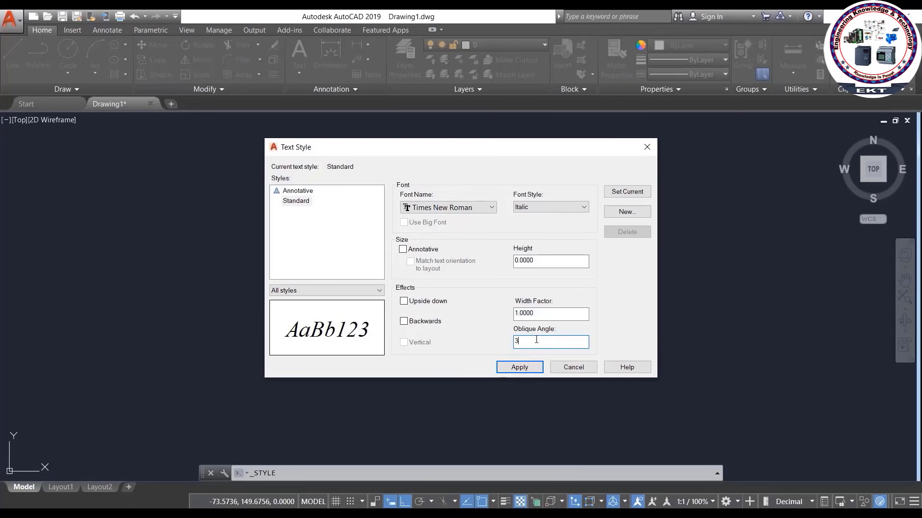
{"action": "type", "text": "0"}
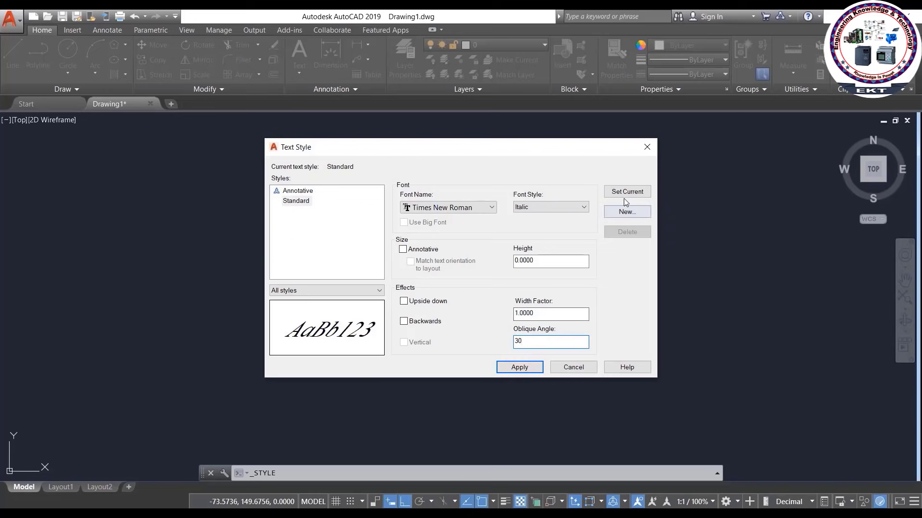
{"action": "left_click", "coordinate": [623, 192]}
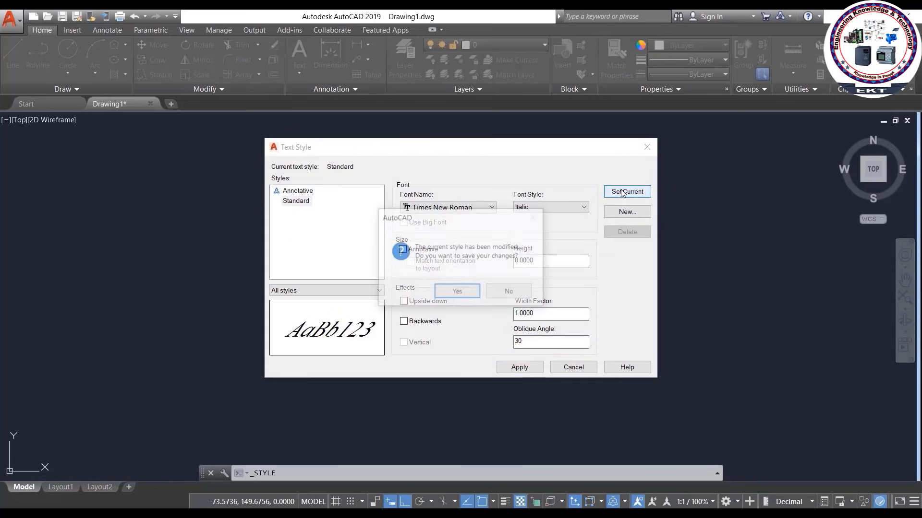
{"action": "left_click", "coordinate": [456, 291]}
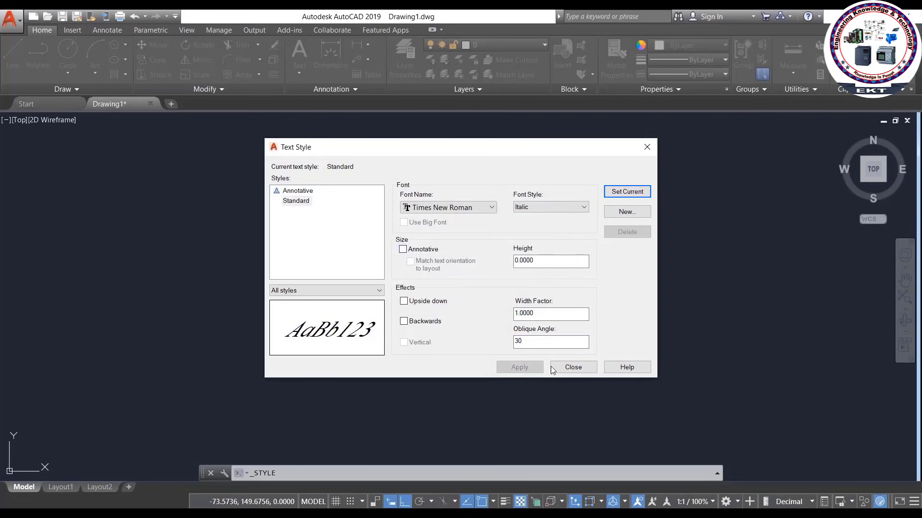
{"action": "left_click", "coordinate": [567, 373]}
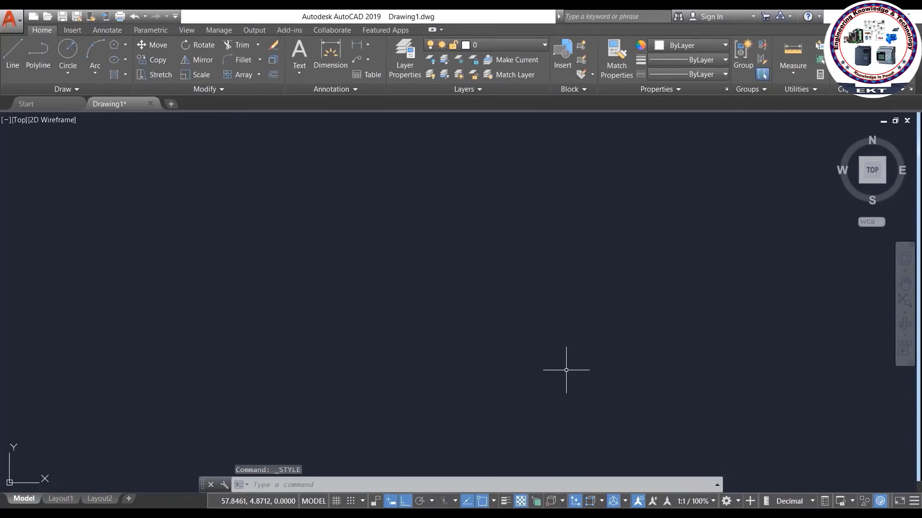
{"action": "key", "text": "Escape"}
{"action": "key", "text": "Escape"}
{"action": "key", "text": "Escape"}
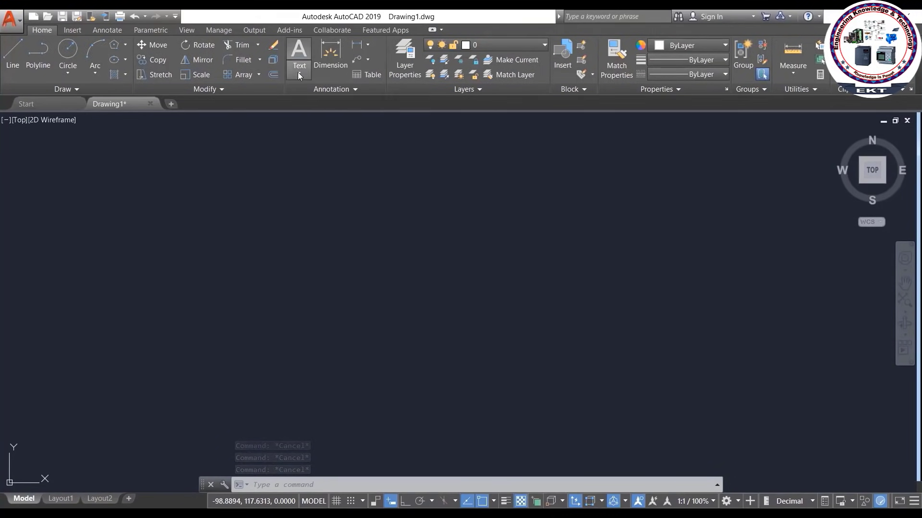
Start single-line text at the upper left with height 10 and rotation 0.
{"action": "left_click", "coordinate": [298, 72]}
{"action": "left_click", "coordinate": [304, 116]}
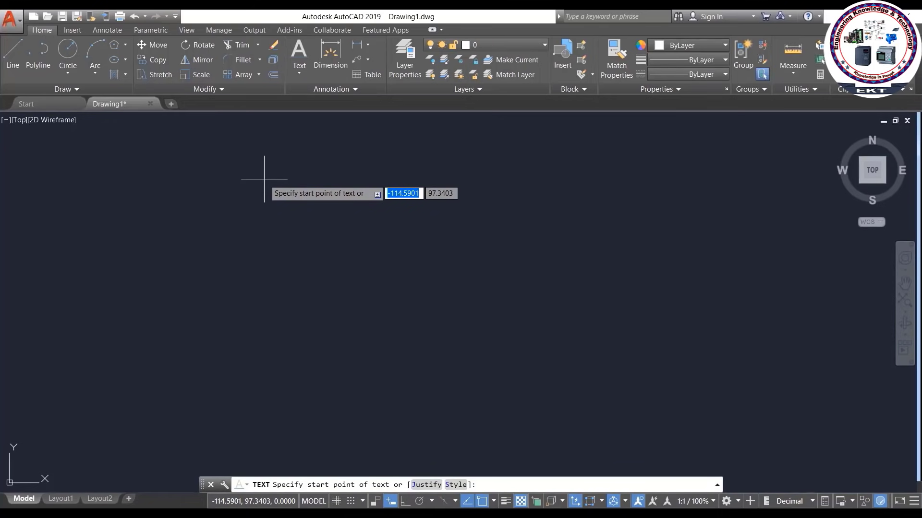
{"action": "left_click", "coordinate": [264, 179]}
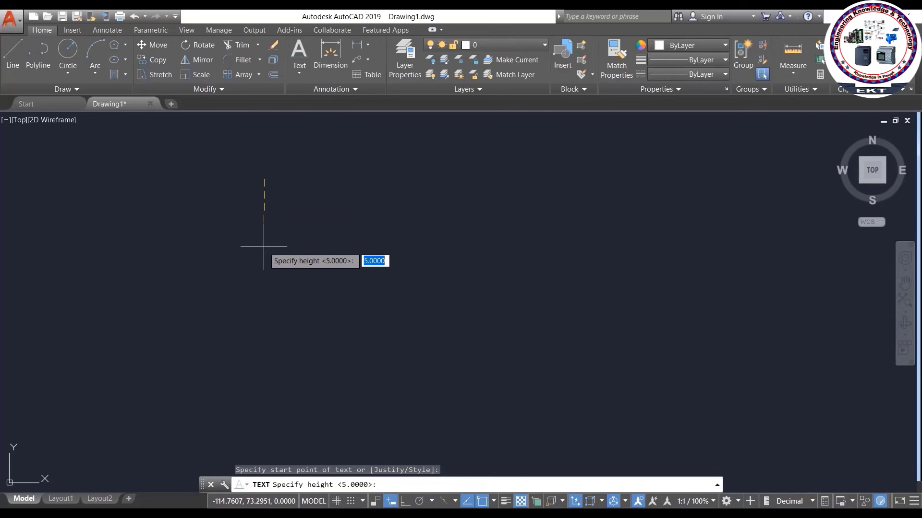
{"action": "type", "text": "10"}
{"action": "key", "text": "Return"}
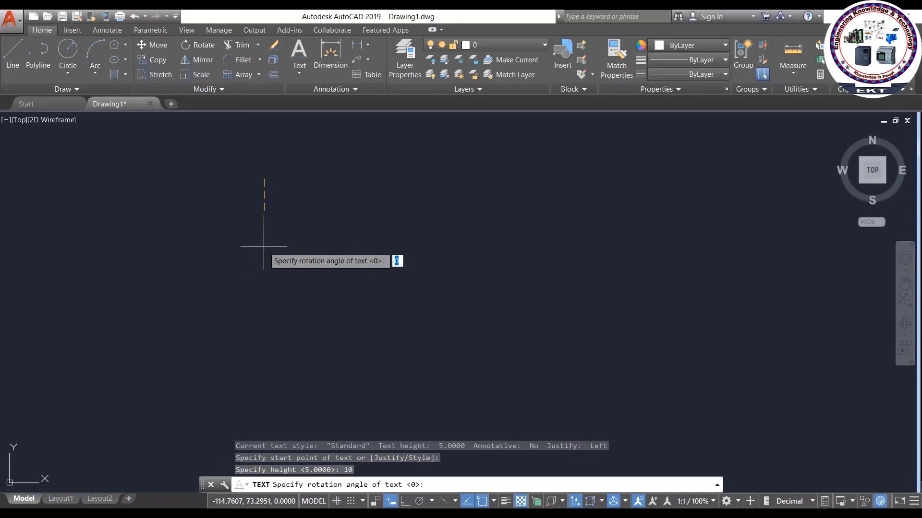
{"action": "key", "text": "Return"}
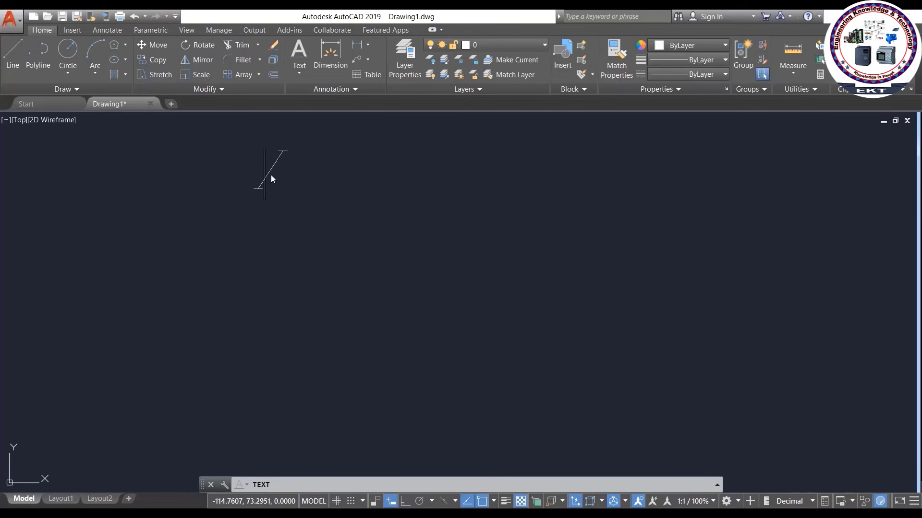
Write an engineer's name and 'Engineering Knowledge & Technology' as two italic lines, then end TEXT.
{"action": "type", "text": "En"}
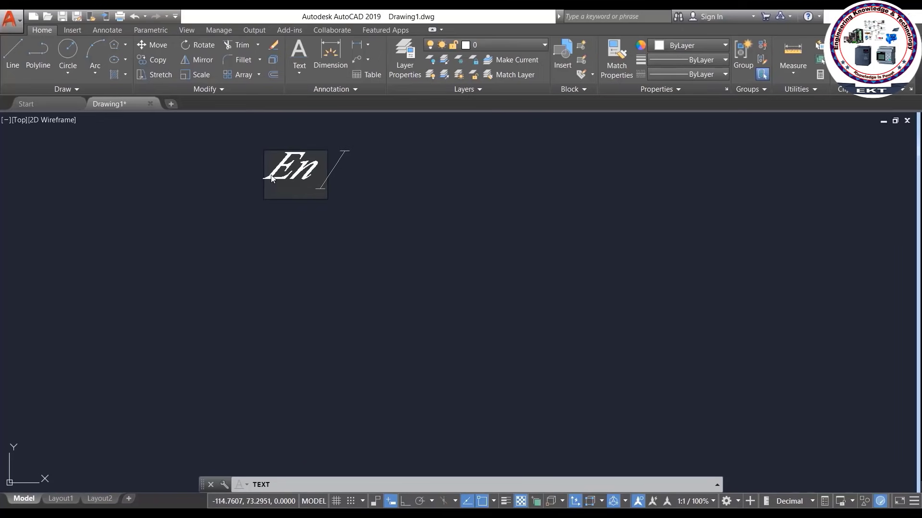
{"action": "type", "text": "gr"}
{"action": "type", "text": "."}
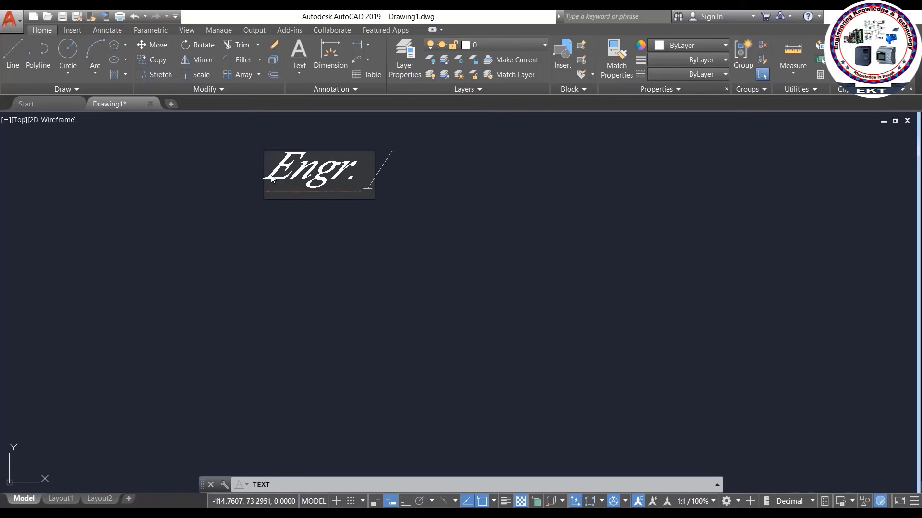
{"action": "type", "text": " Pal"}
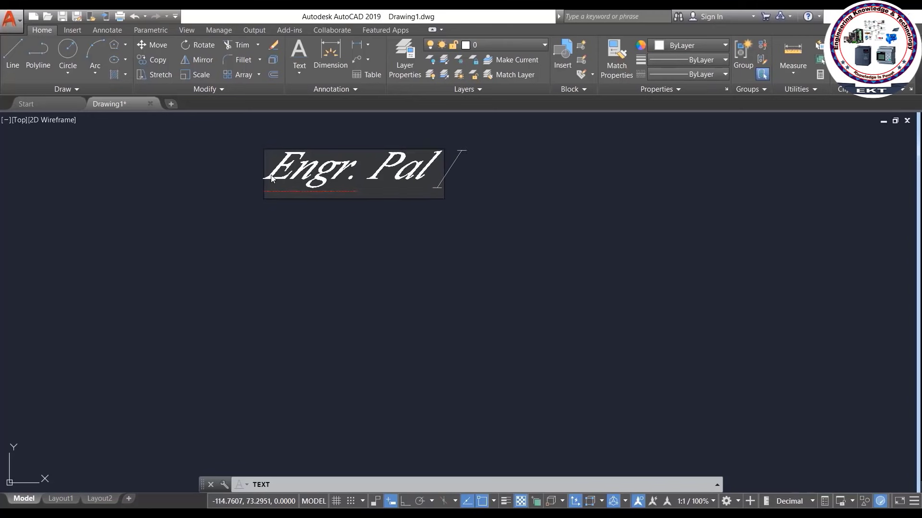
{"action": "type", "text": "ash M"}
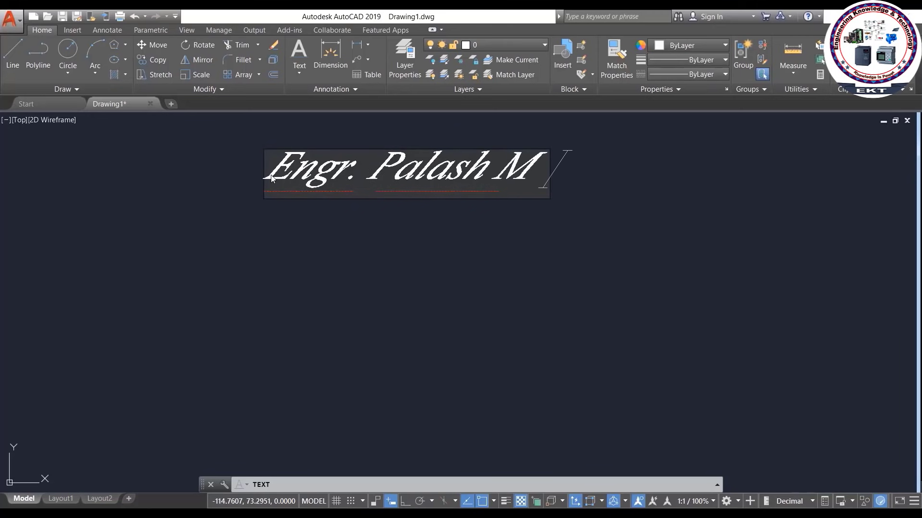
{"action": "type", "text": "iah"}
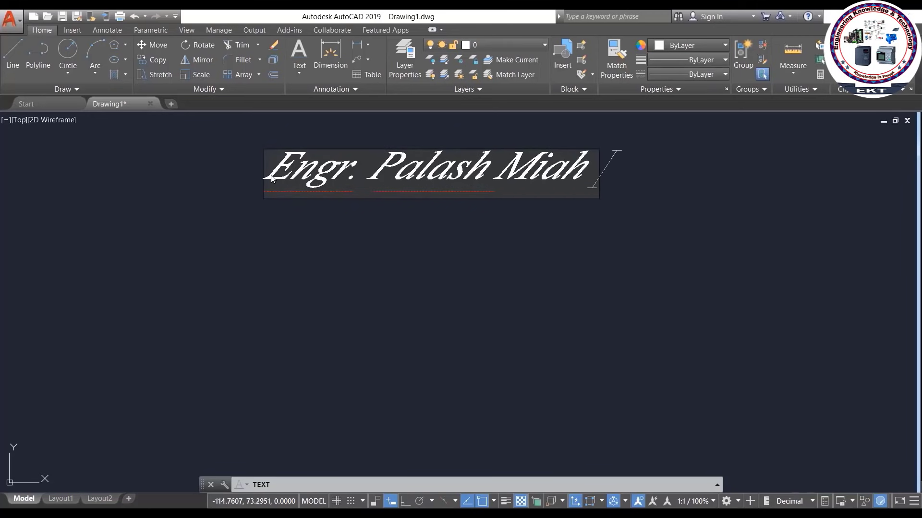
{"action": "key", "text": "Return"}
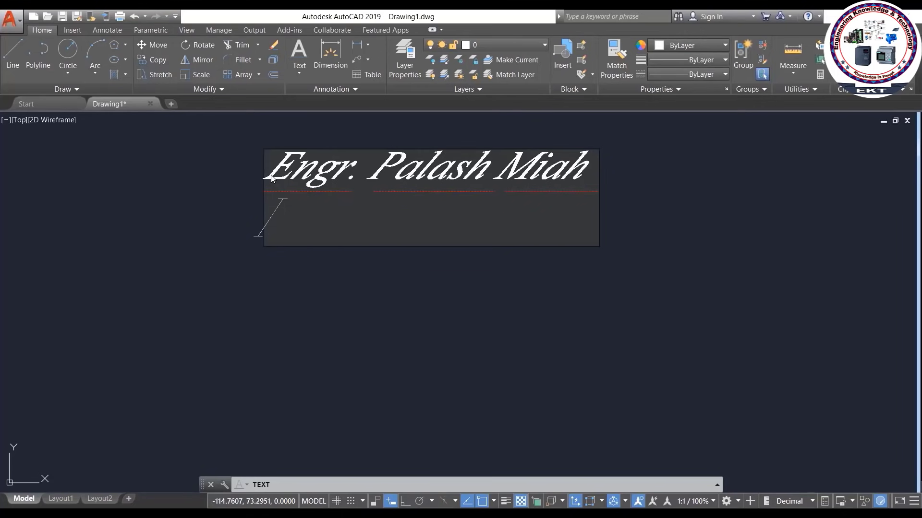
{"action": "type", "text": "E"}
{"action": "type", "text": "nginee"}
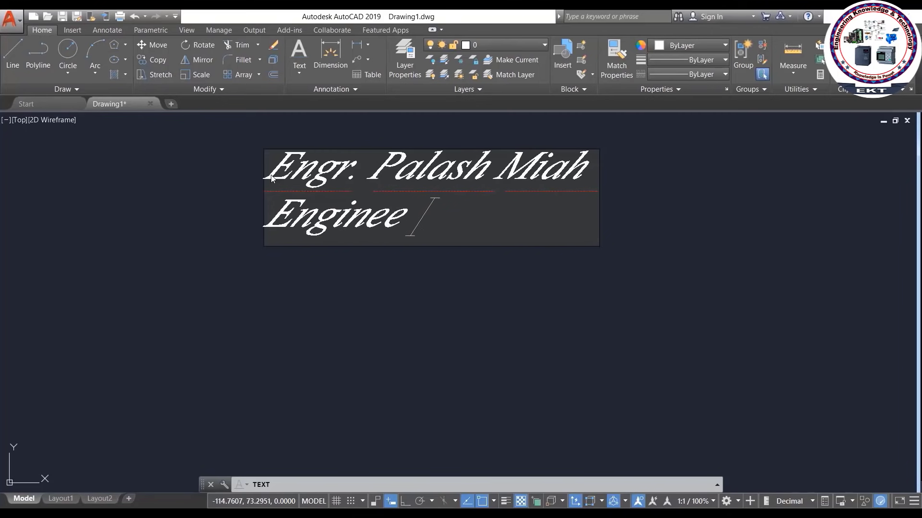
{"action": "type", "text": "ring "}
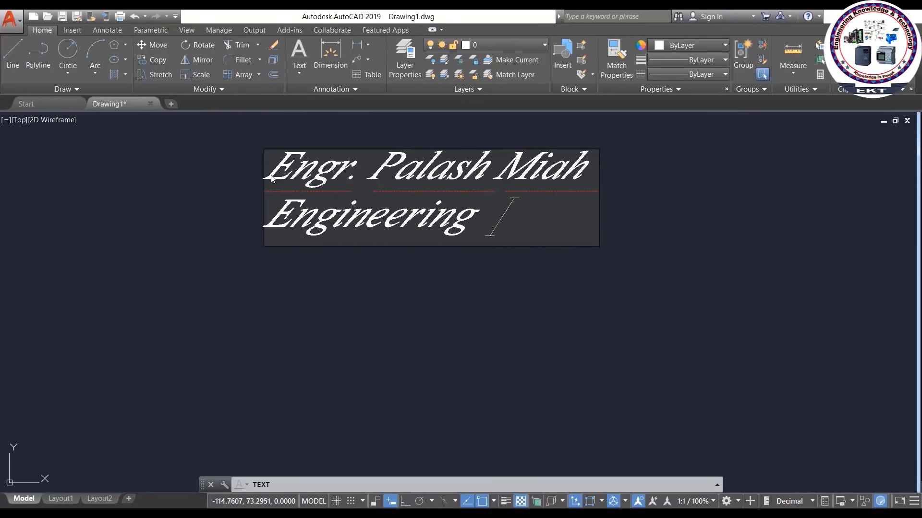
{"action": "type", "text": "Knowl"}
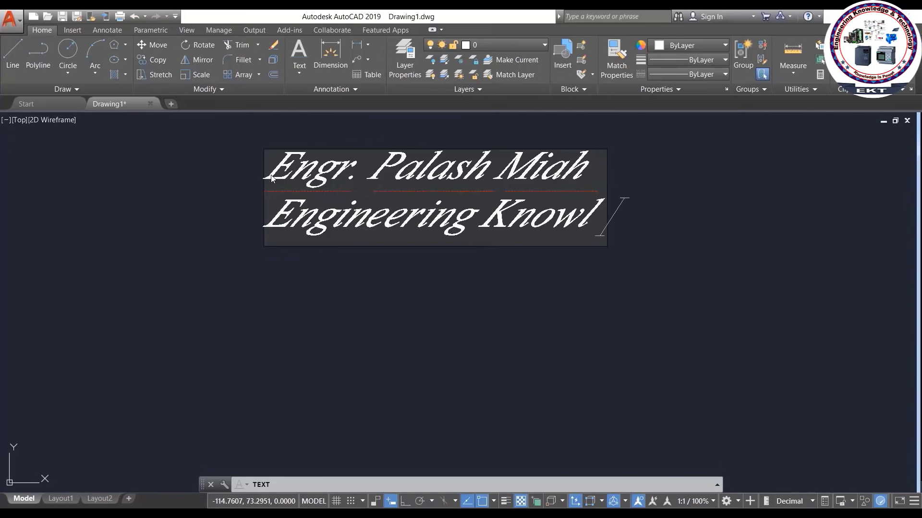
{"action": "type", "text": "edge"}
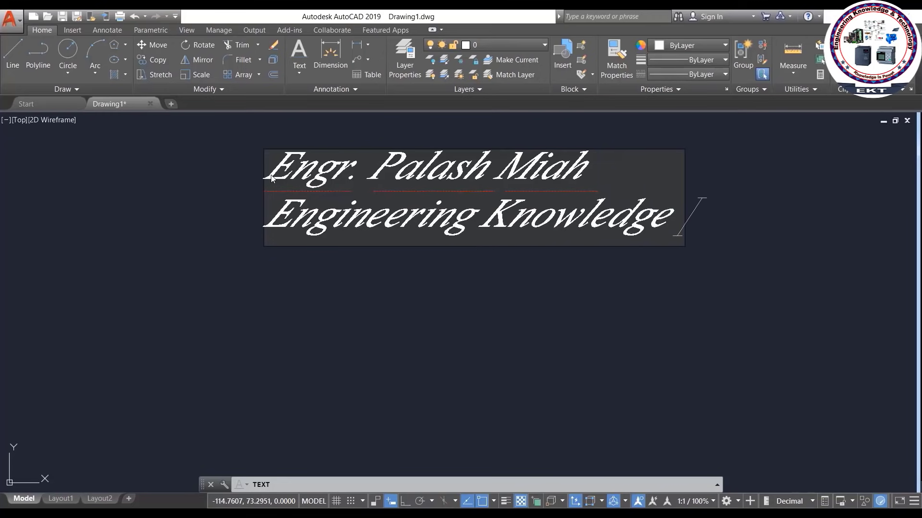
{"action": "type", "text": " &"}
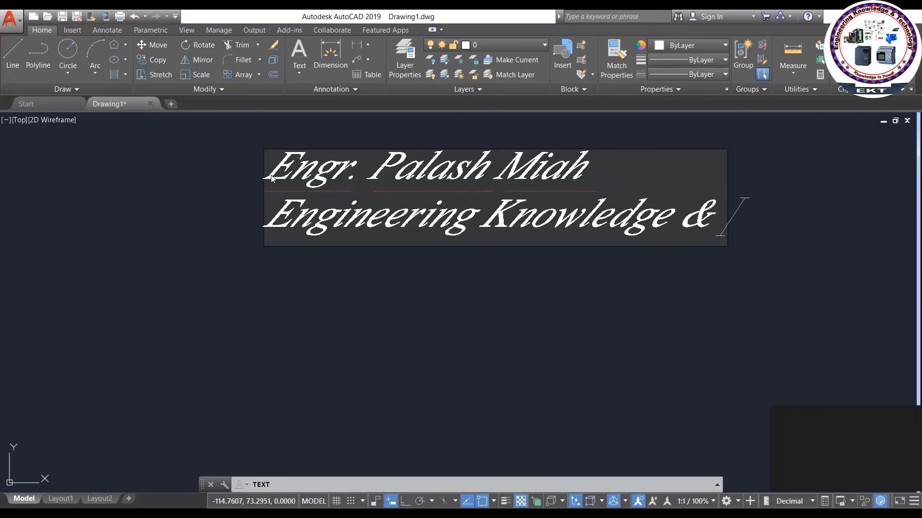
{"action": "type", "text": " Te"}
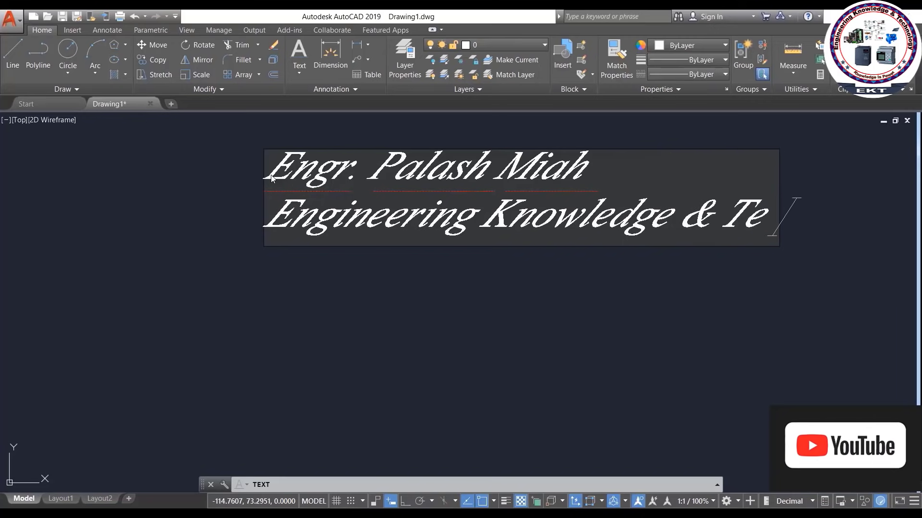
{"action": "type", "text": "ch"}
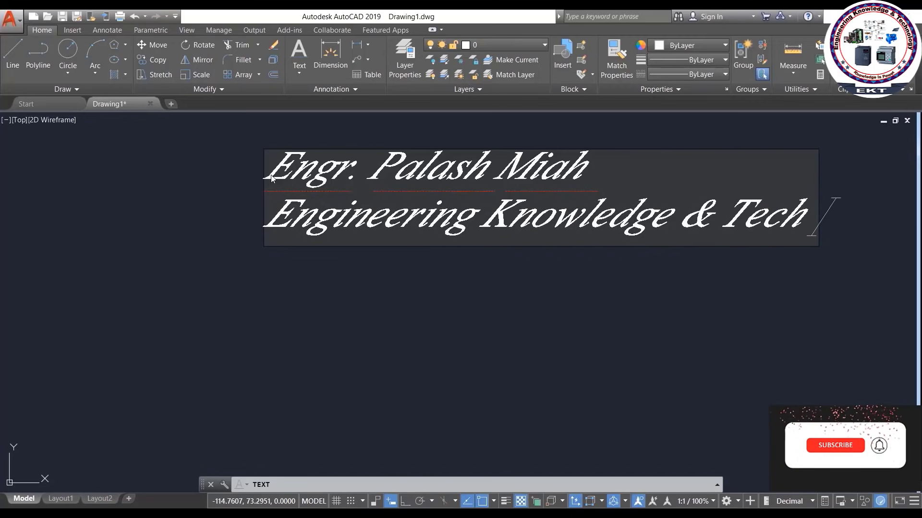
{"action": "type", "text": "nolo"}
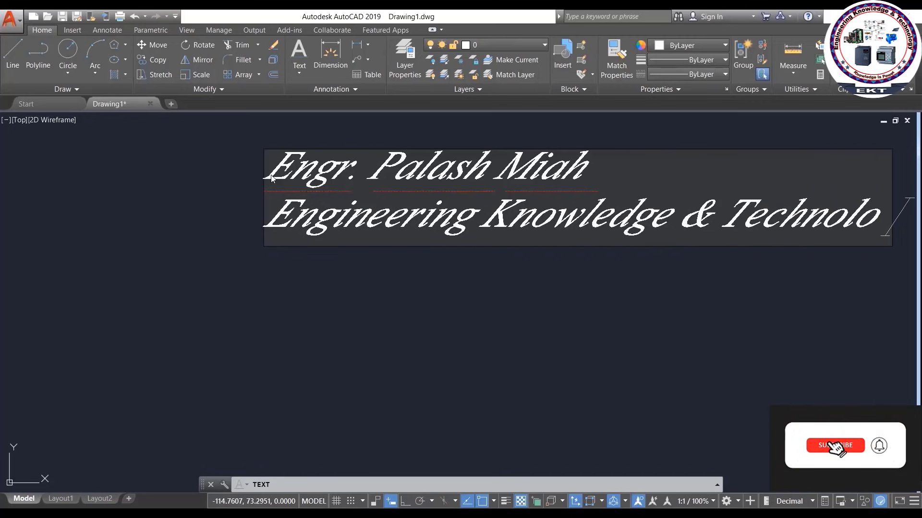
{"action": "type", "text": "gy"}
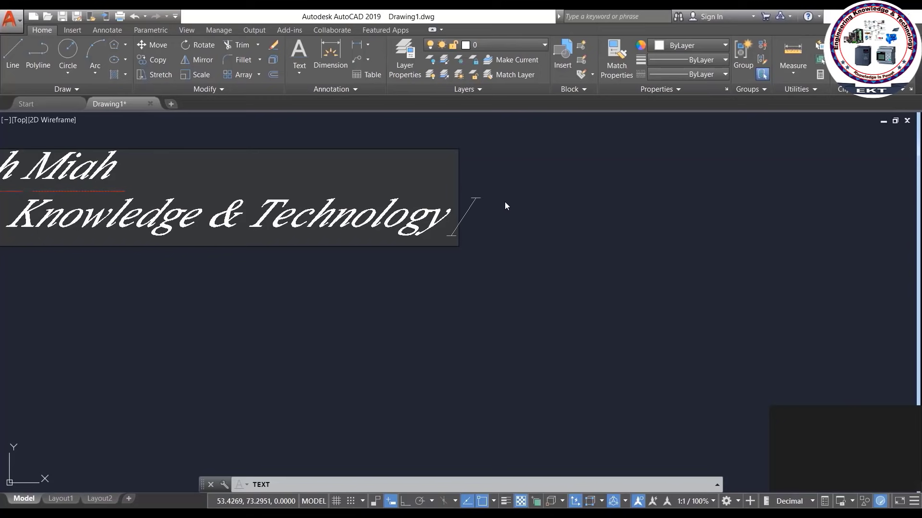
{"action": "left_click", "coordinate": [586, 185]}
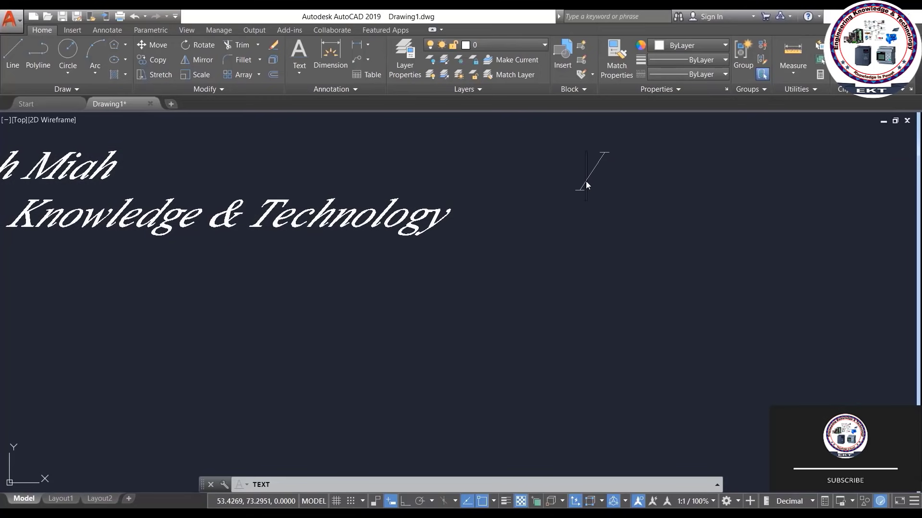
{"action": "key", "text": "Escape"}
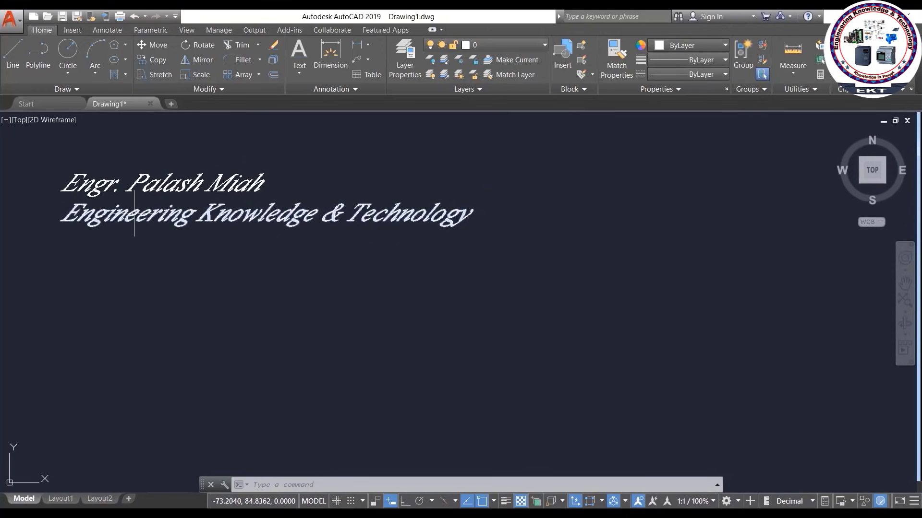
Place multiline text below the lines: the name and 'Engineering Knowledge & Technology', box widened.
{"action": "left_click", "coordinate": [300, 74]}
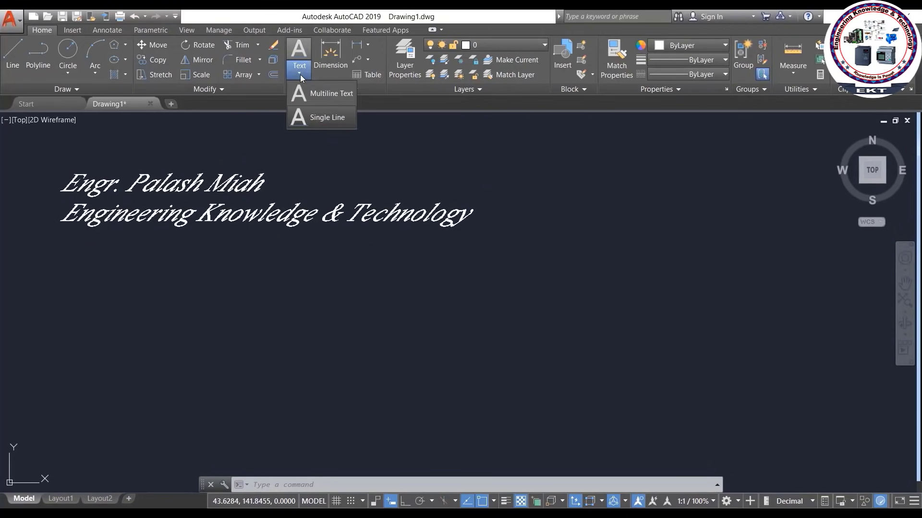
{"action": "left_click", "coordinate": [315, 94]}
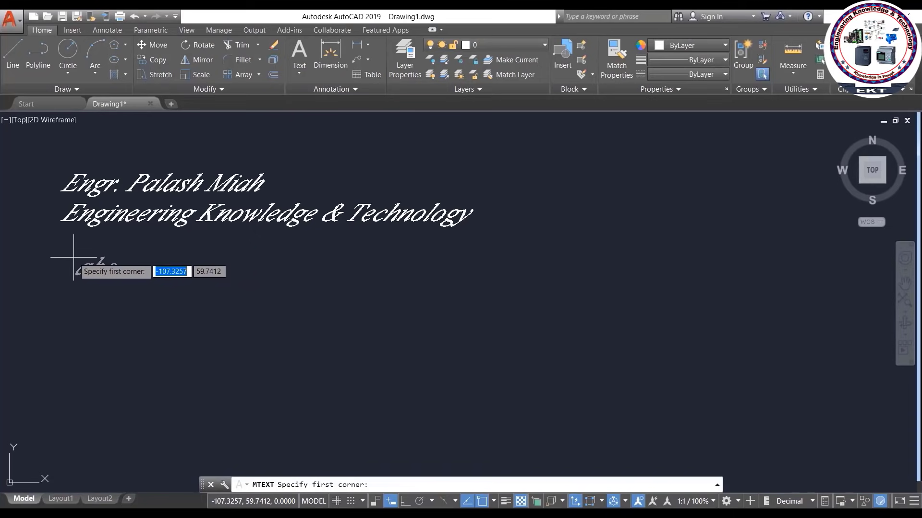
{"action": "left_click", "coordinate": [67, 252]}
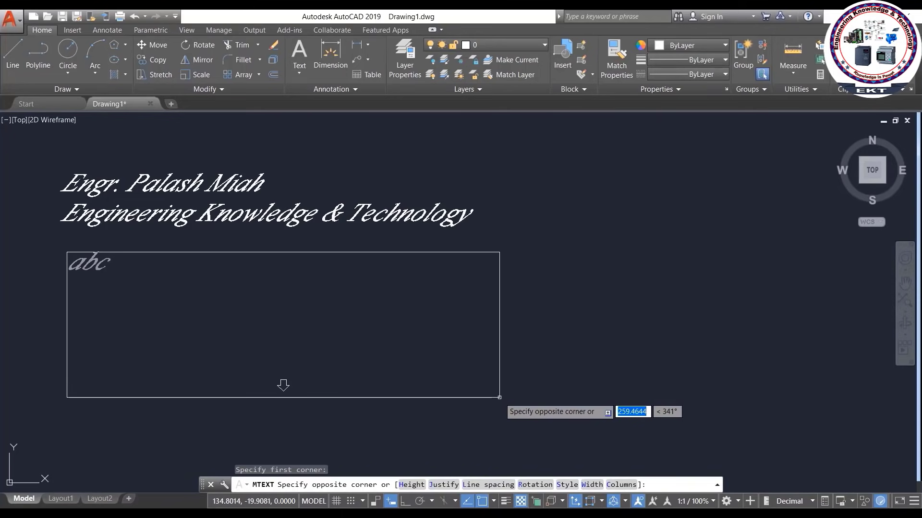
{"action": "left_click", "coordinate": [499, 398]}
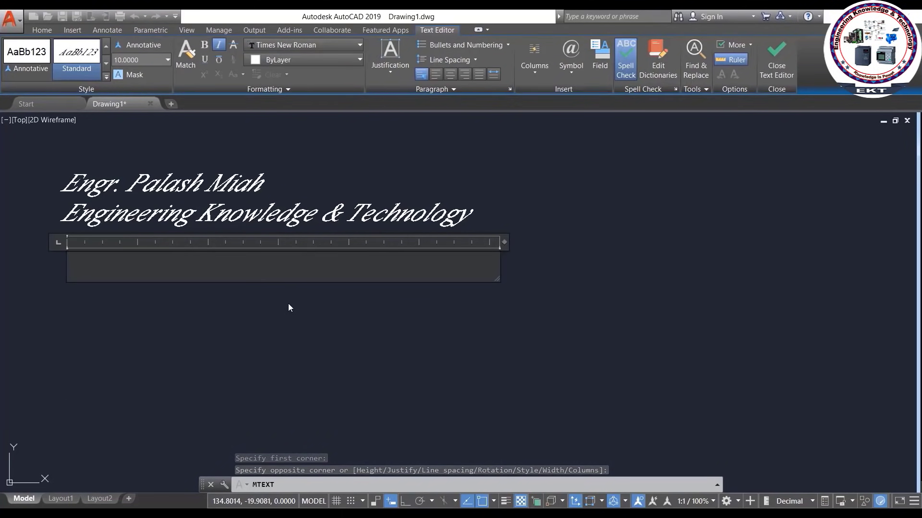
{"action": "type", "text": "Engr"}
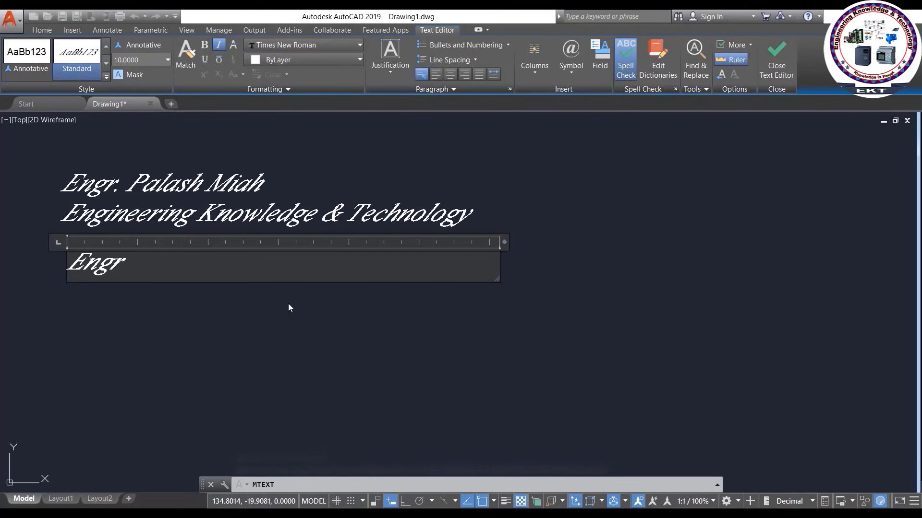
{"action": "type", "text": "."}
{"action": "type", "text": " Palash "}
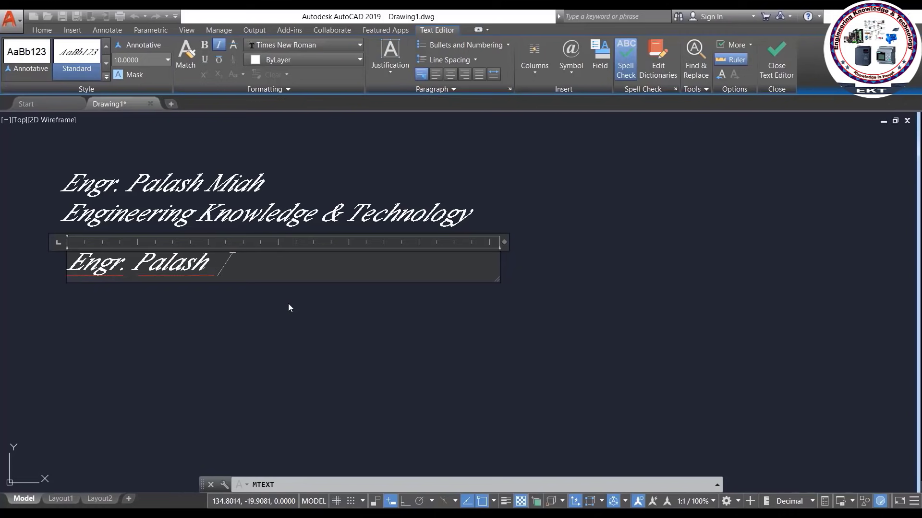
{"action": "type", "text": "Miah"}
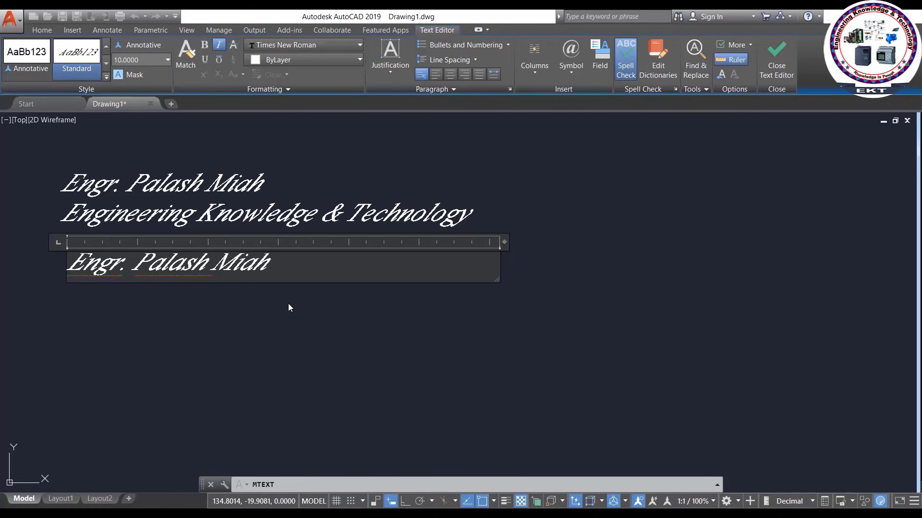
{"action": "key", "text": "Return"}
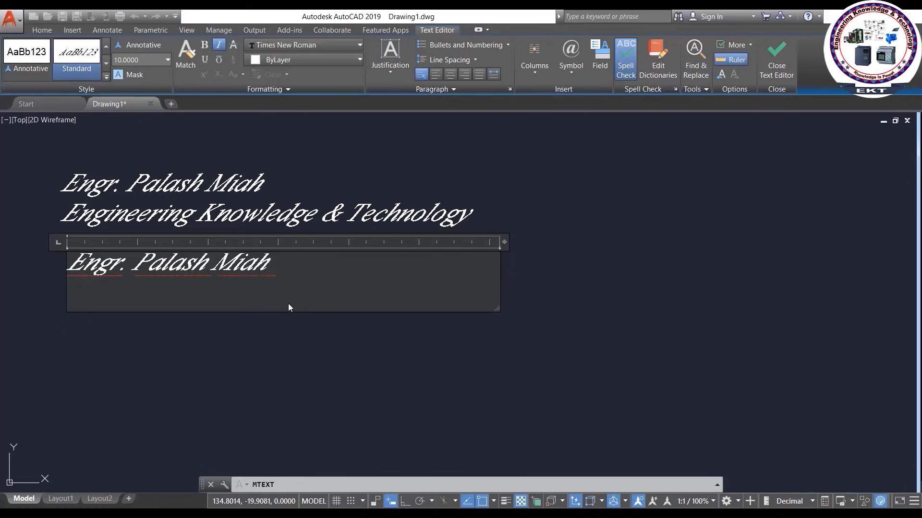
{"action": "type", "text": "Engine"}
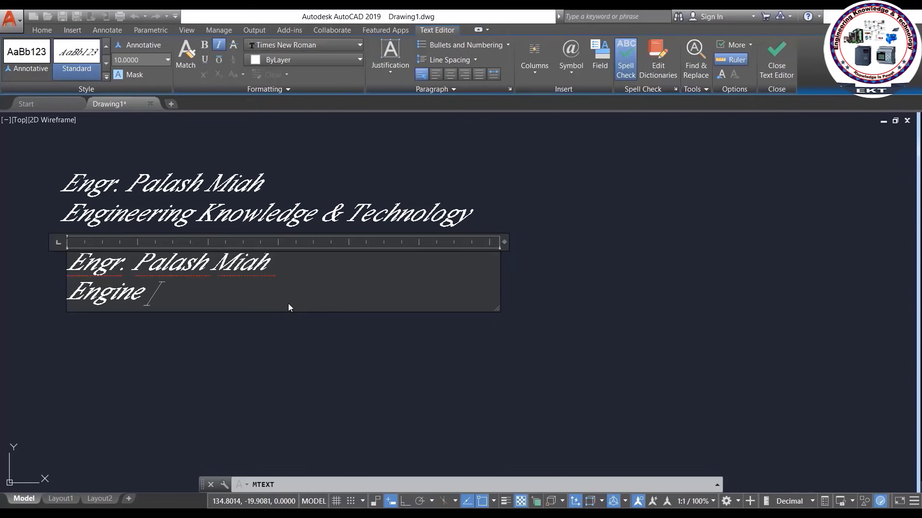
{"action": "type", "text": "ering"}
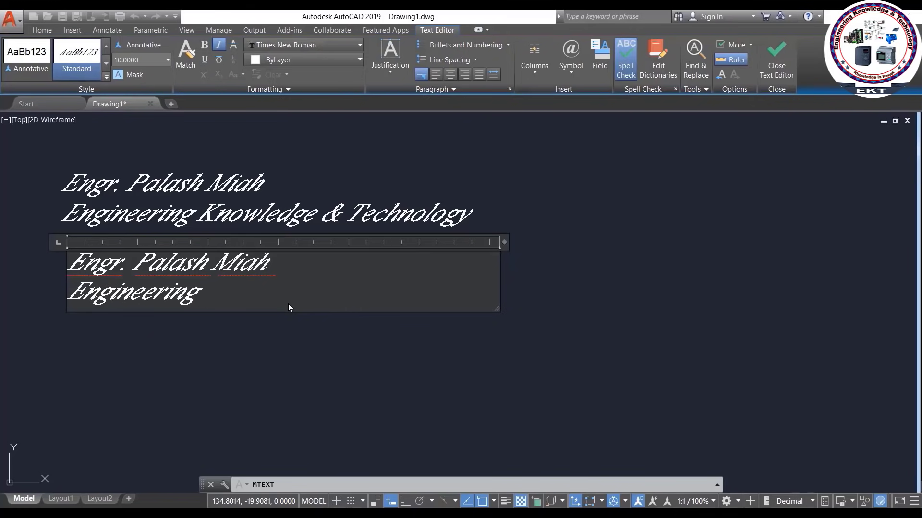
{"action": "type", "text": " Knowl"}
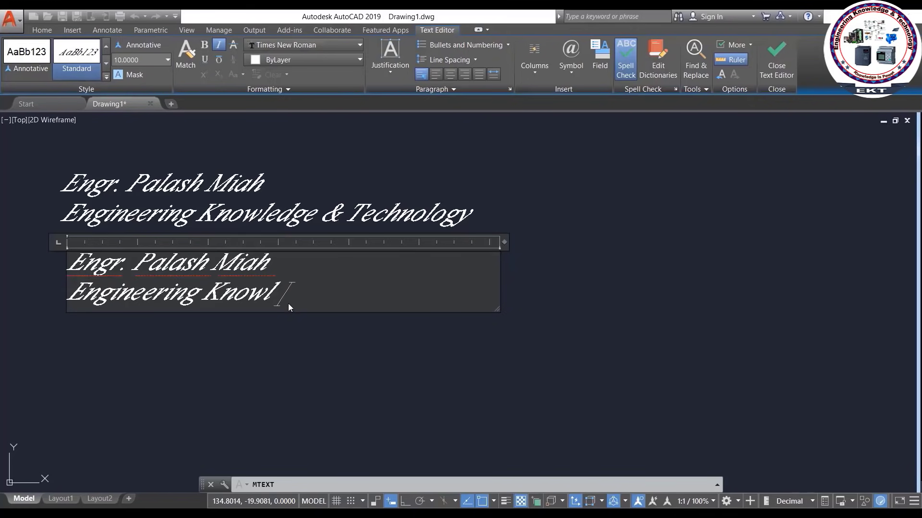
{"action": "type", "text": "edge"}
{"action": "type", "text": " & T"}
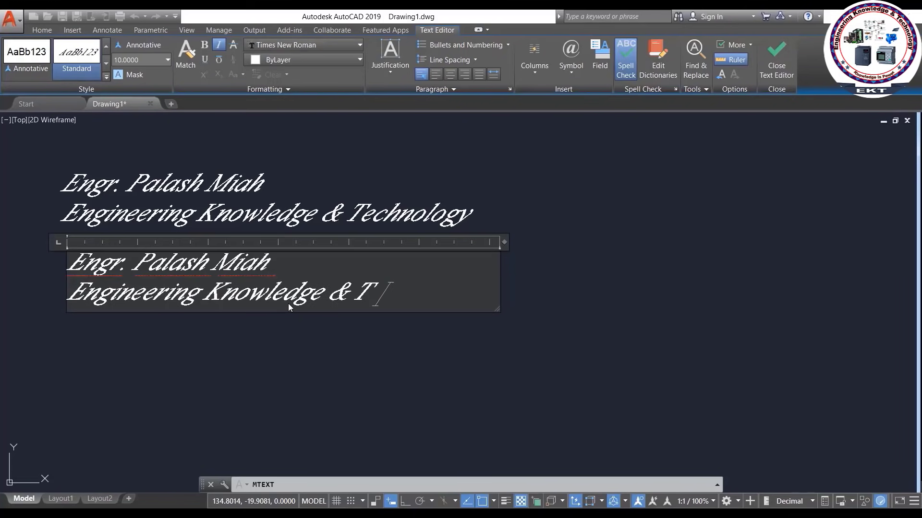
{"action": "type", "text": "echn"}
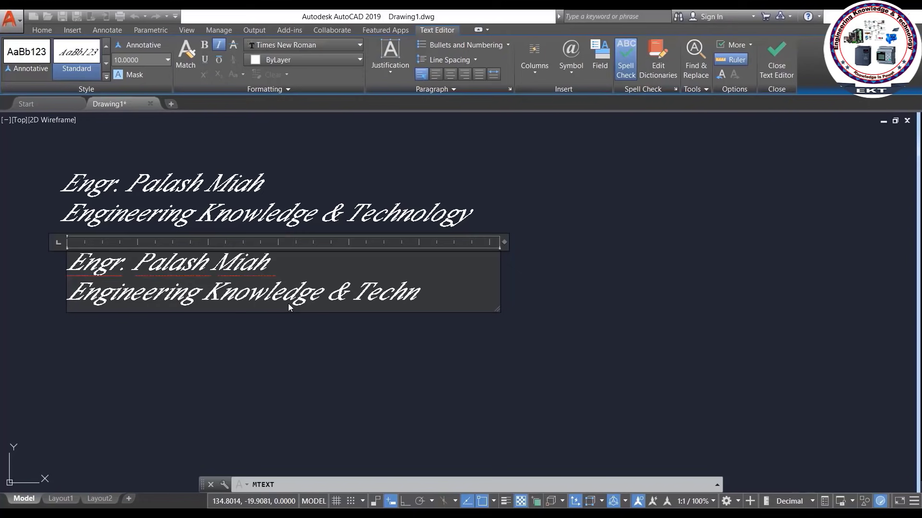
{"action": "type", "text": "olog"}
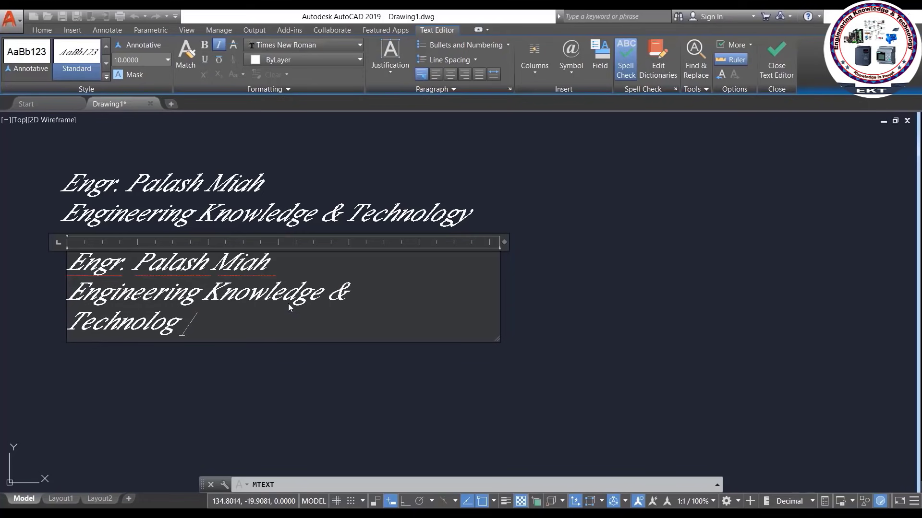
{"action": "type", "text": "y"}
{"action": "left_click_drag", "start_coordinate": [500, 284], "coordinate": [530, 283]}
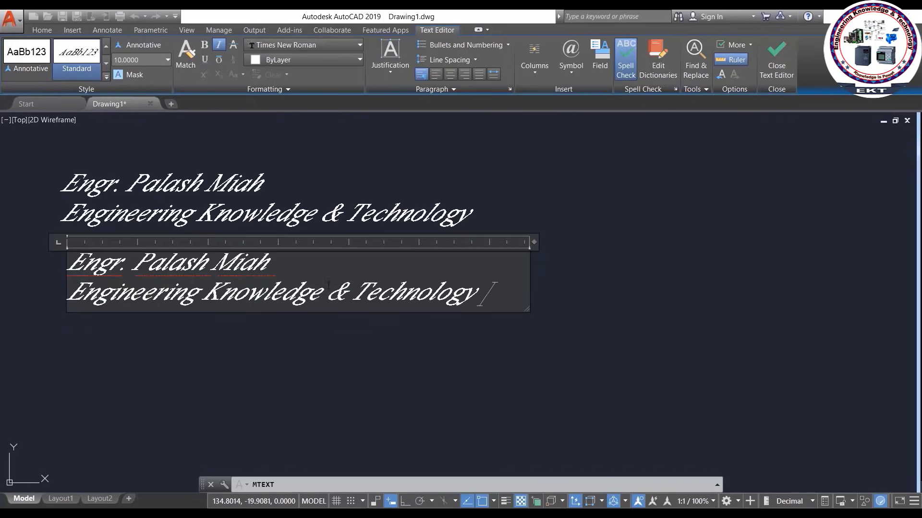
{"action": "left_click", "coordinate": [658, 251]}
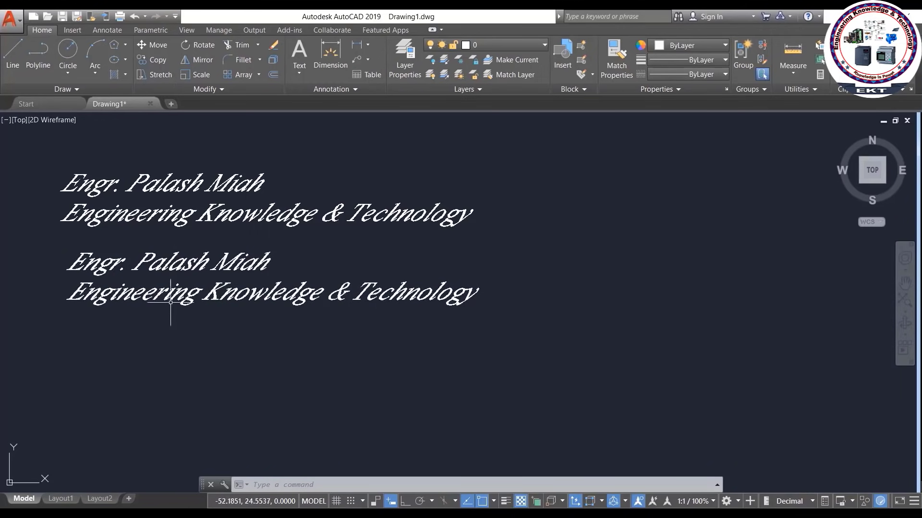
Create a new text style named Tutorial in the Text Style dialog.
{"action": "left_click", "coordinate": [355, 91]}
{"action": "left_click", "coordinate": [333, 104]}
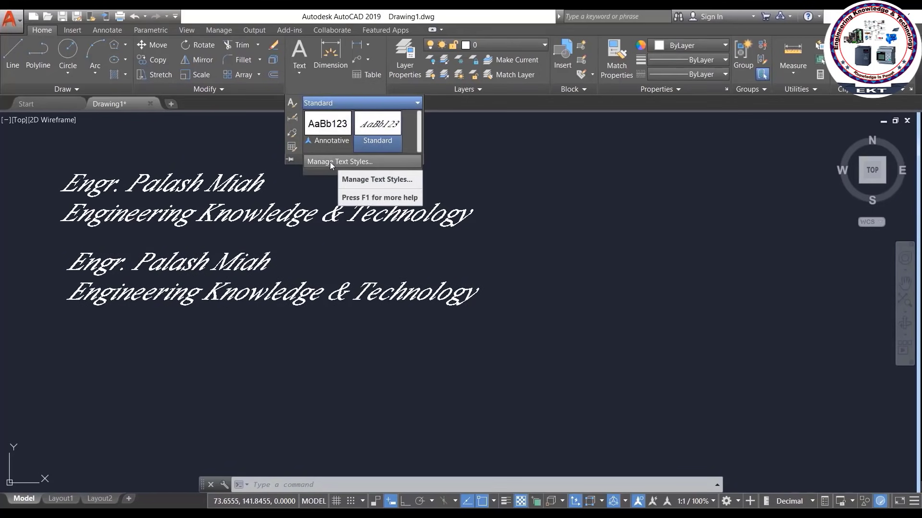
{"action": "left_click", "coordinate": [347, 162]}
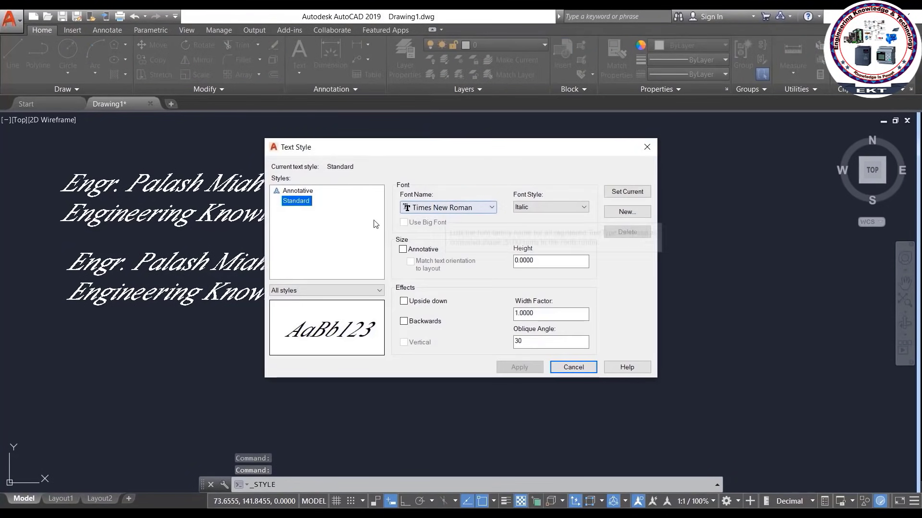
{"action": "left_click", "coordinate": [613, 214]}
{"action": "type", "text": "Tutorial"}
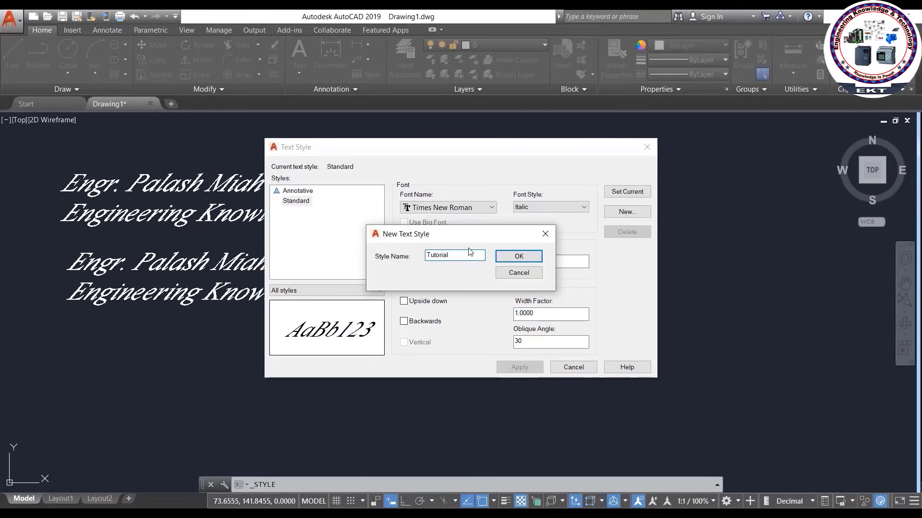
{"action": "key", "text": "Return"}
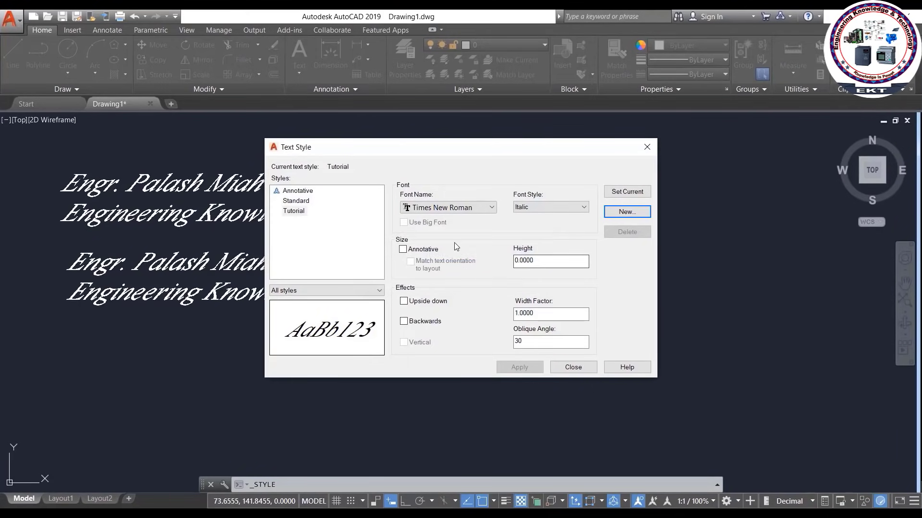
Give Tutorial Verdana Bold with a 60 oblique angle, make it current, save and close.
{"action": "left_click", "coordinate": [449, 211]}
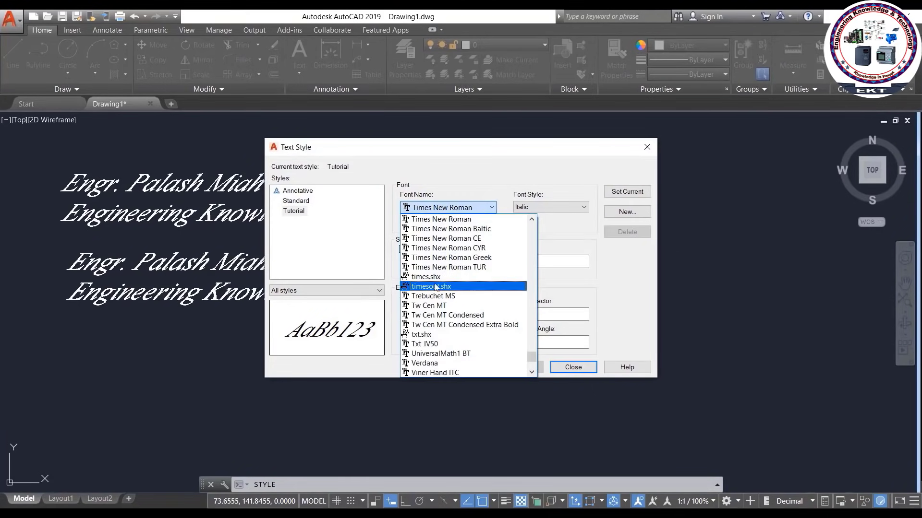
{"action": "left_click", "coordinate": [450, 363]}
{"action": "left_click", "coordinate": [542, 207]}
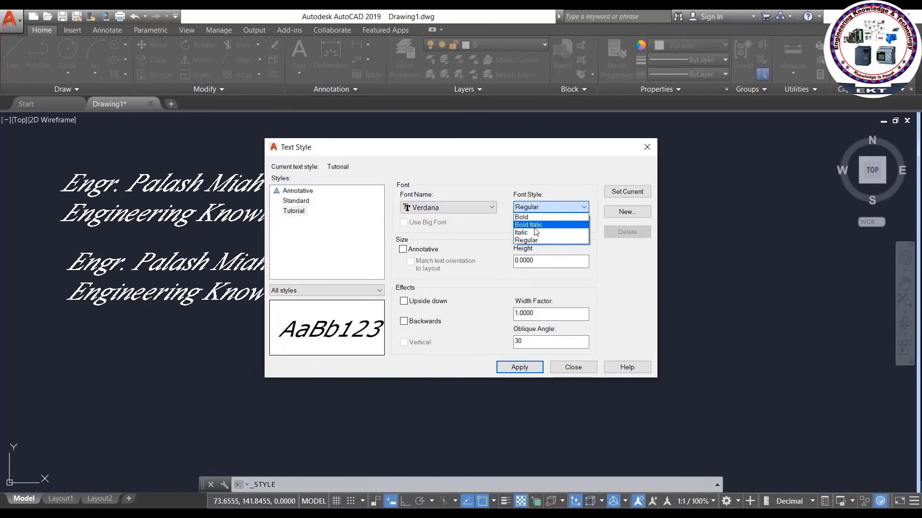
{"action": "left_click", "coordinate": [536, 217]}
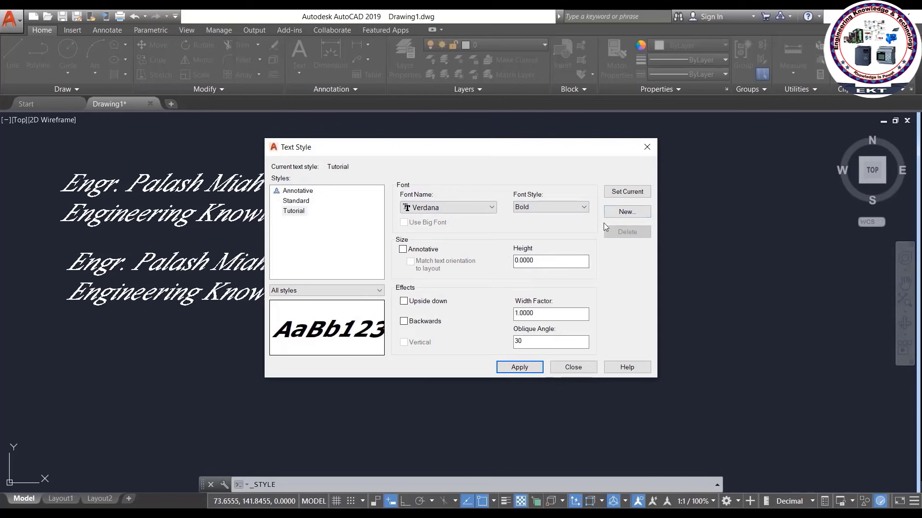
{"action": "double_click", "coordinate": [518, 341]}
{"action": "type", "text": "6"}
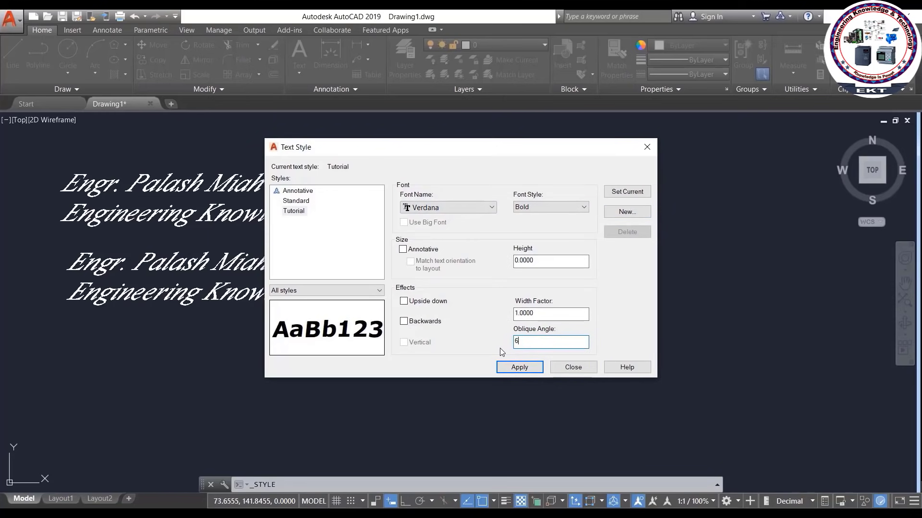
{"action": "type", "text": "0"}
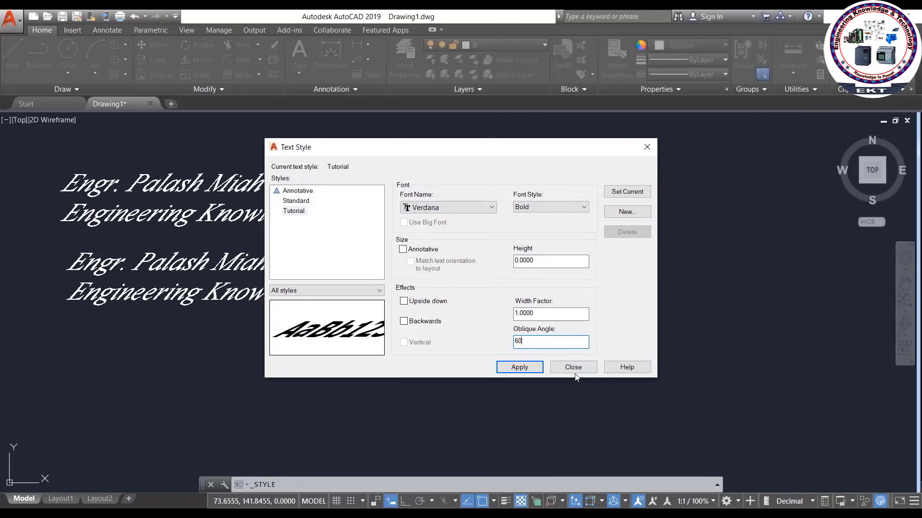
{"action": "left_click", "coordinate": [632, 194]}
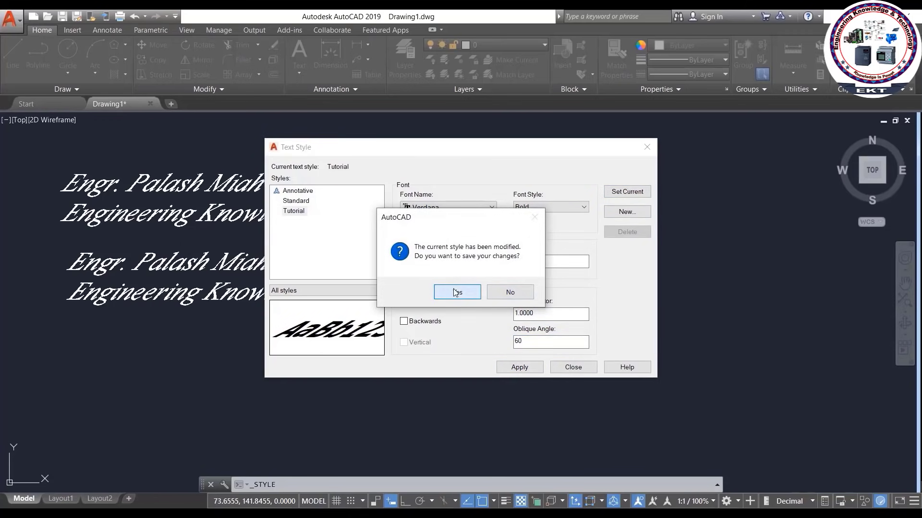
{"action": "left_click", "coordinate": [458, 293]}
{"action": "left_click", "coordinate": [561, 371]}
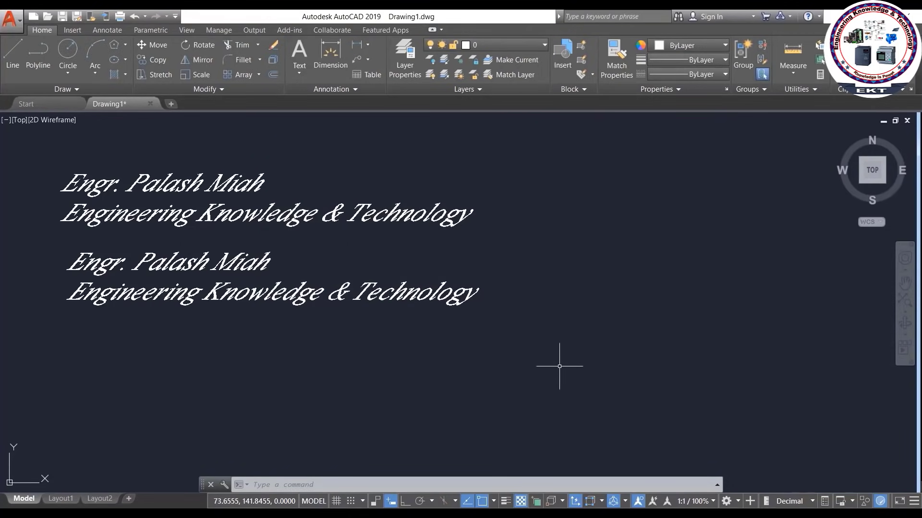
Begin a single-line text at the upper right, then abandon the attempt.
{"action": "left_click", "coordinate": [300, 73]}
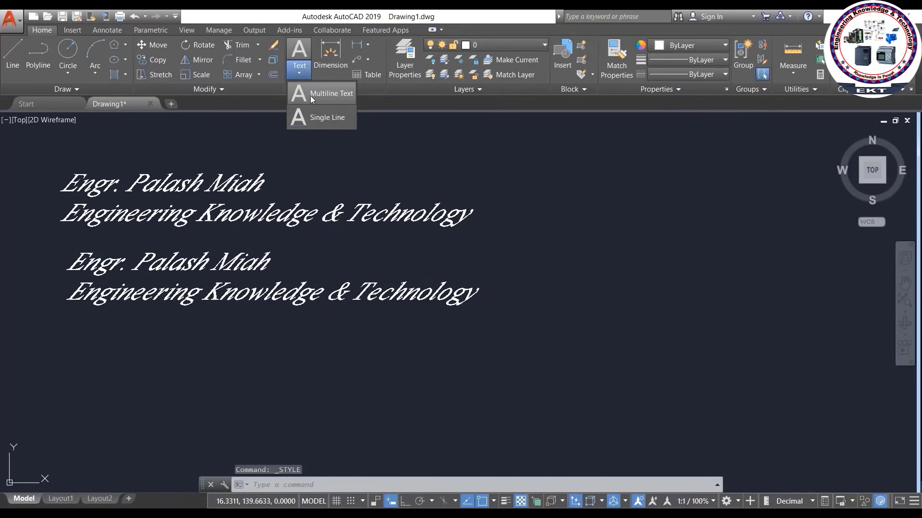
{"action": "left_click", "coordinate": [319, 117]}
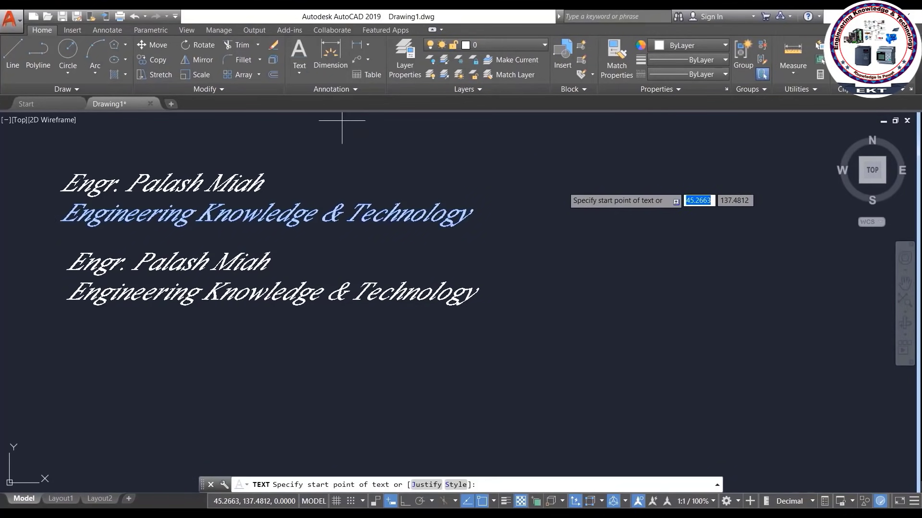
{"action": "left_click", "coordinate": [560, 191]}
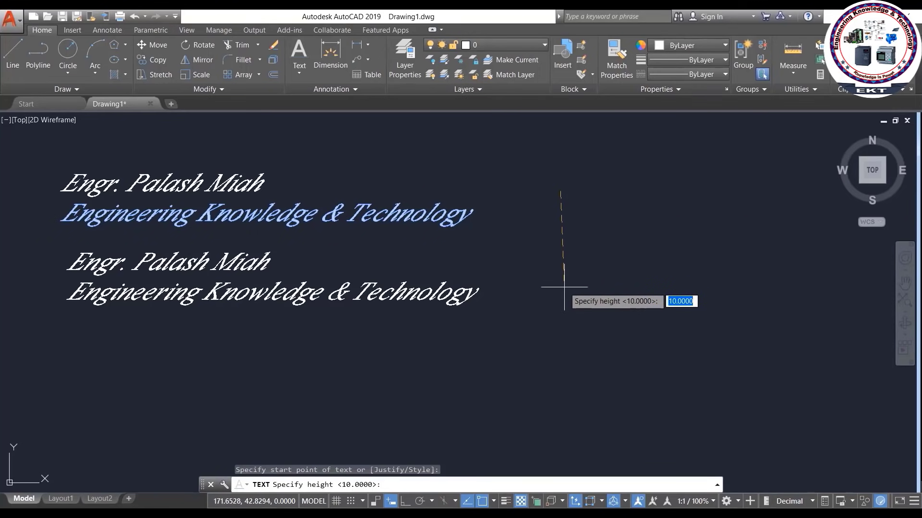
{"action": "key", "text": "BackSpace"}
{"action": "type", "text": "10"}
{"action": "key", "text": "Return"}
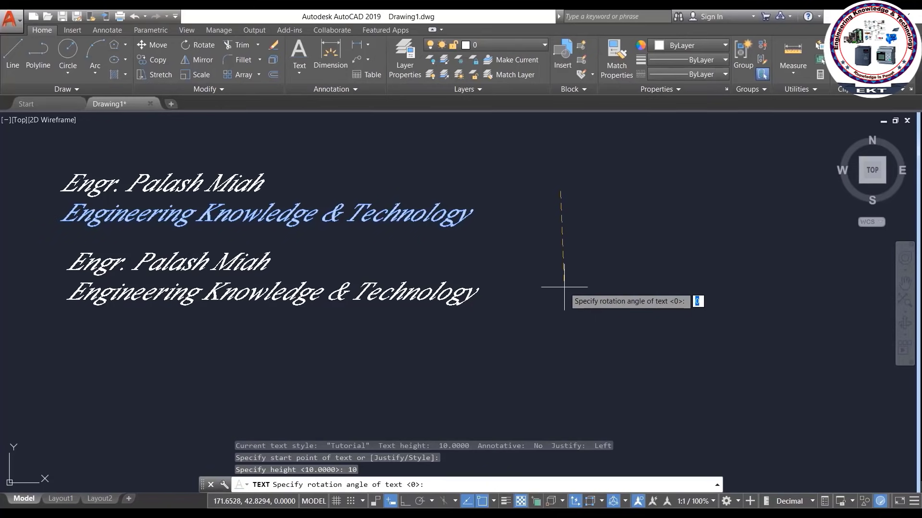
{"action": "key", "text": "Escape"}
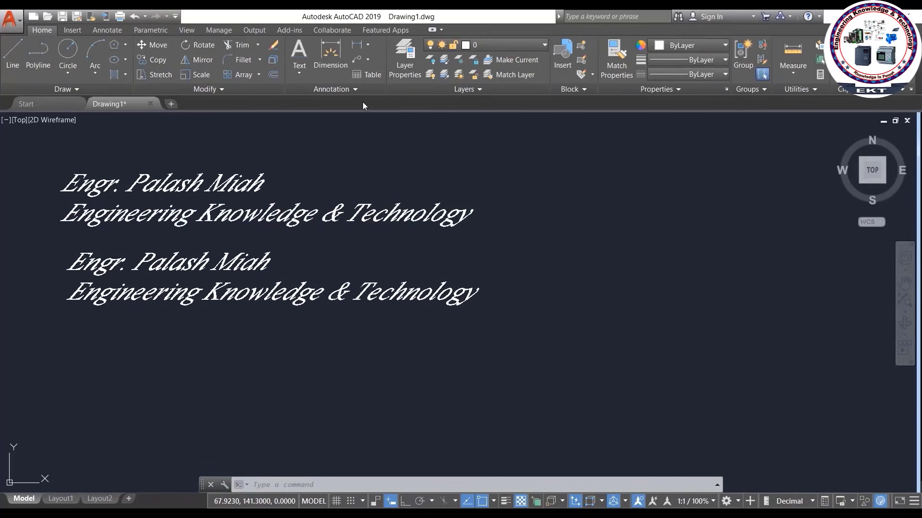
Place 'Bangladesh' right of the existing text, height 10, rotation 0.
{"action": "left_click", "coordinate": [299, 69]}
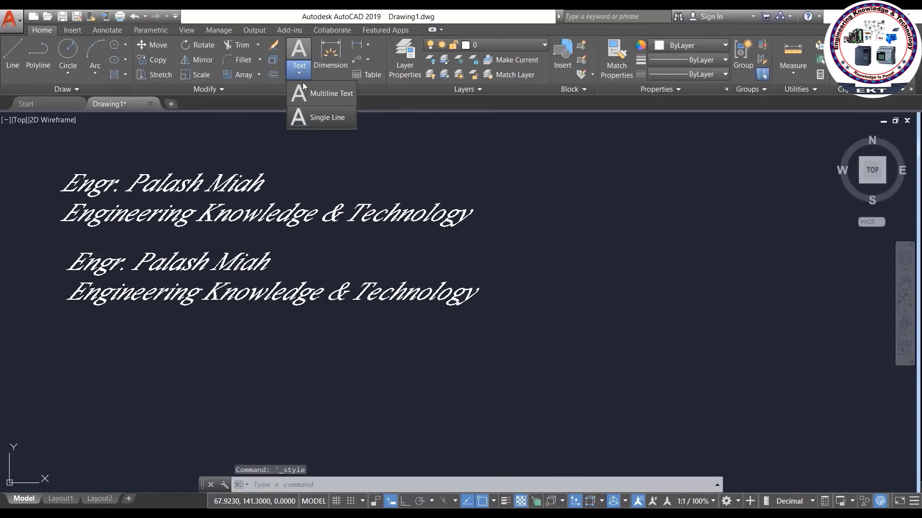
{"action": "left_click", "coordinate": [317, 115]}
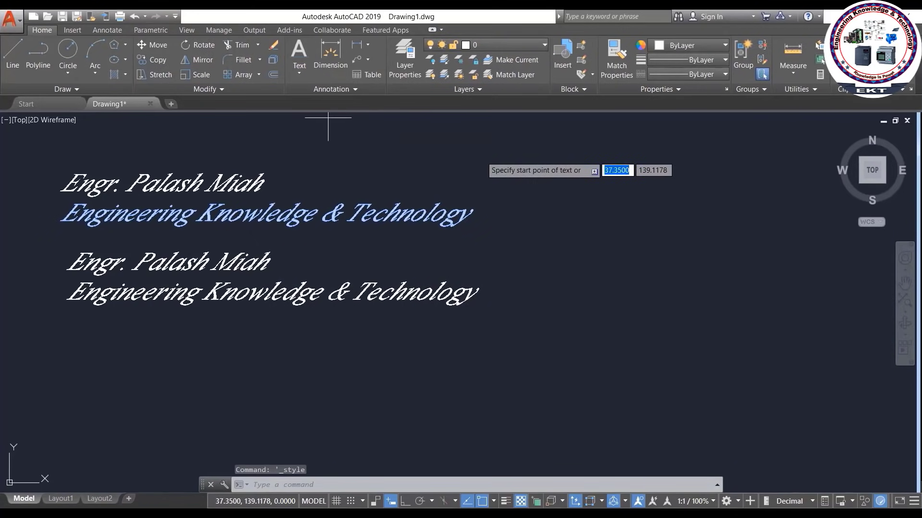
{"action": "left_click", "coordinate": [578, 197]}
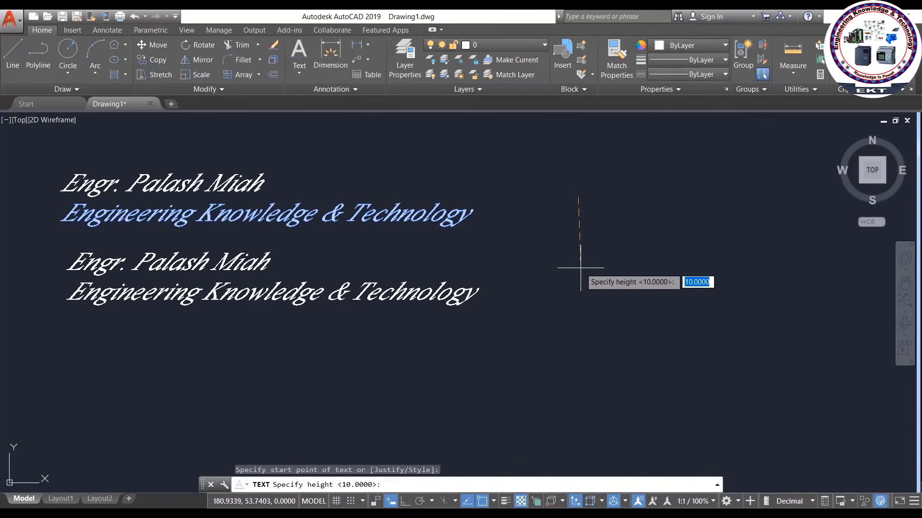
{"action": "type", "text": "10"}
{"action": "key", "text": "Return"}
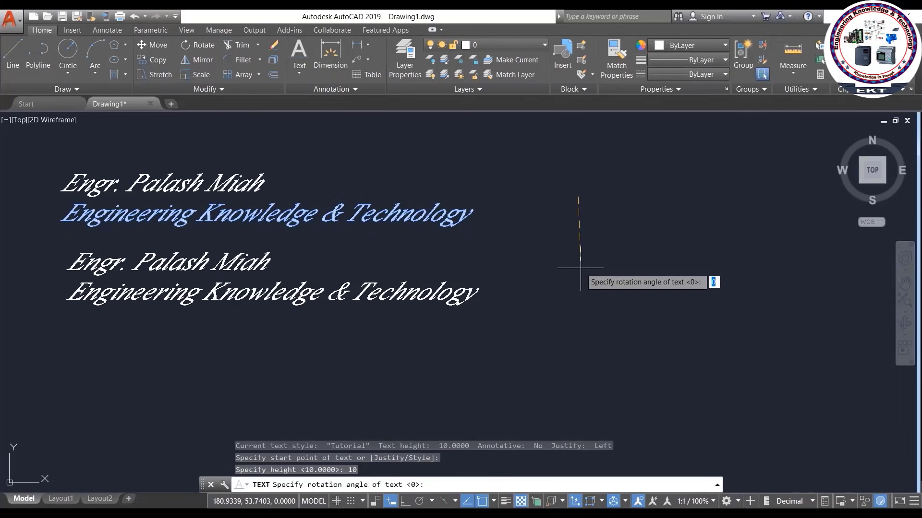
{"action": "key", "text": "Return"}
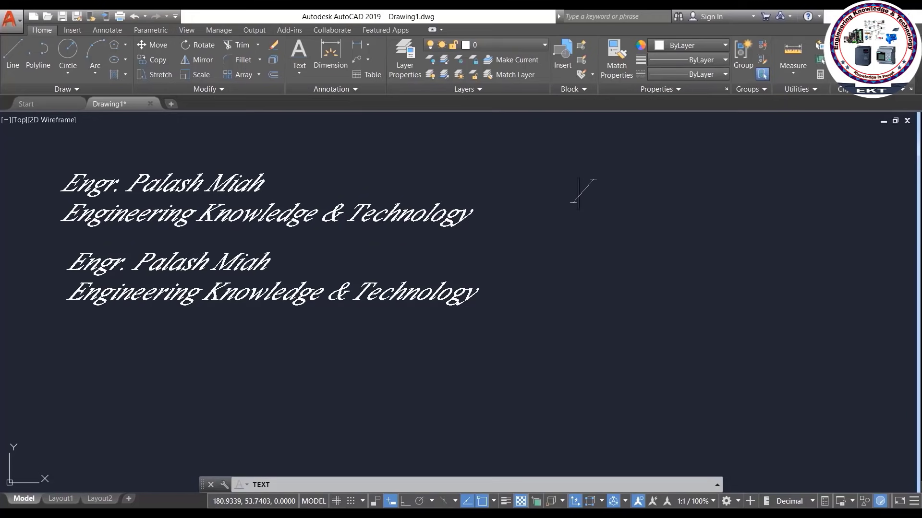
{"action": "type", "text": "Bang"}
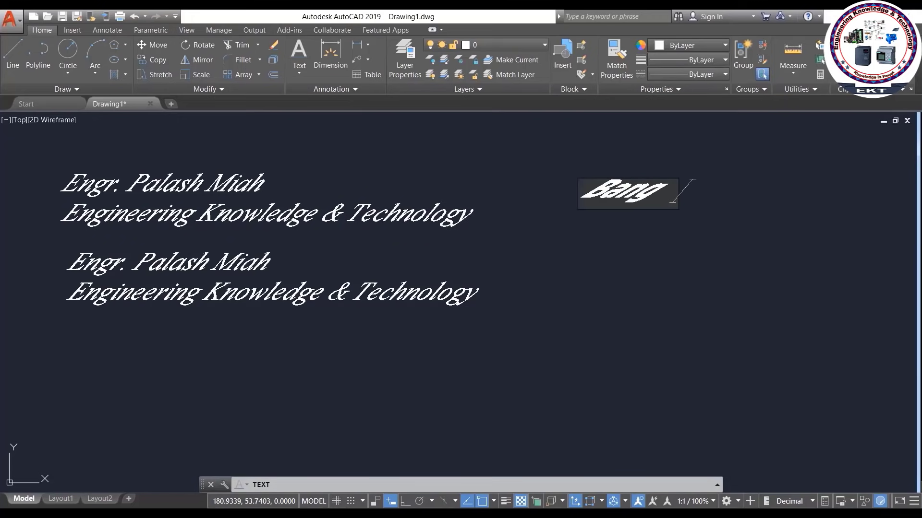
{"action": "type", "text": "la"}
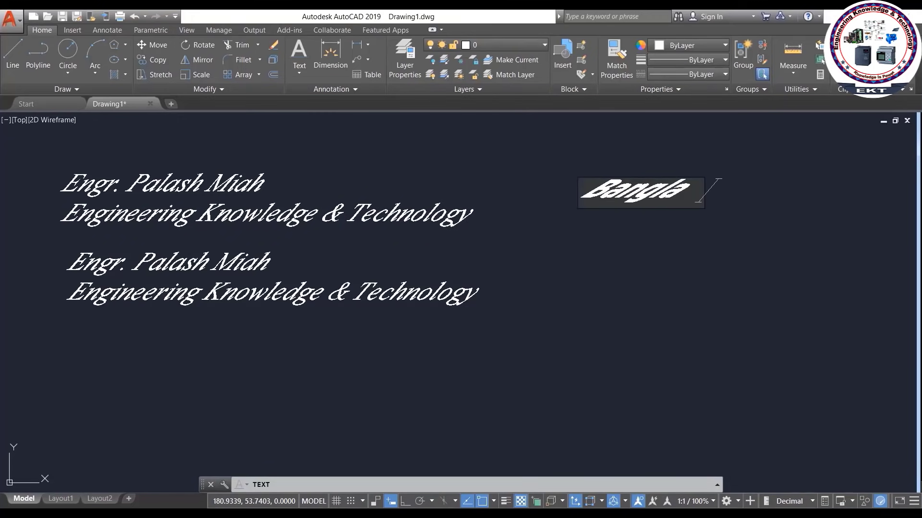
{"action": "type", "text": "desh"}
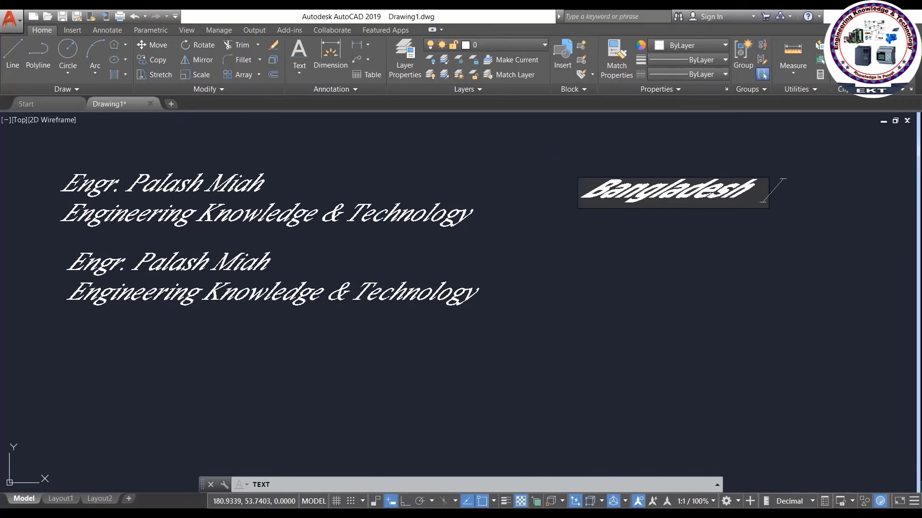
{"action": "left_click", "coordinate": [638, 280]}
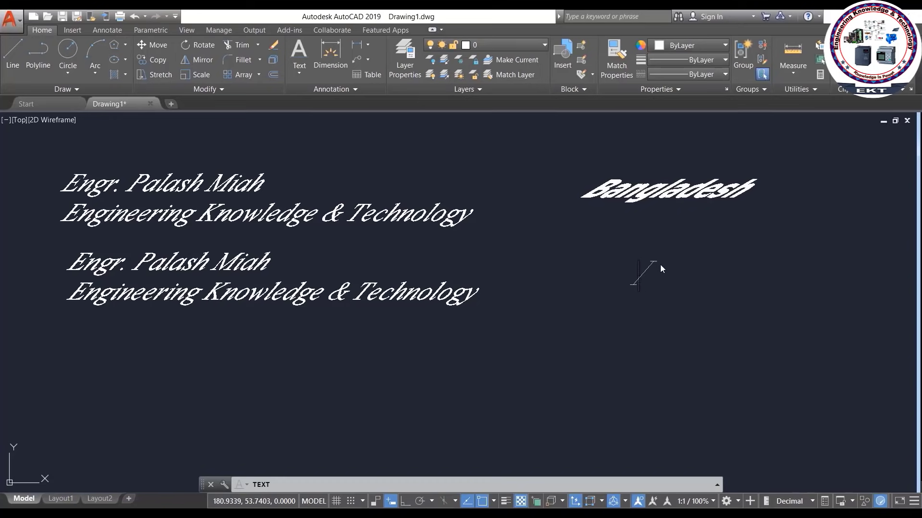
{"action": "key", "text": "Return"}
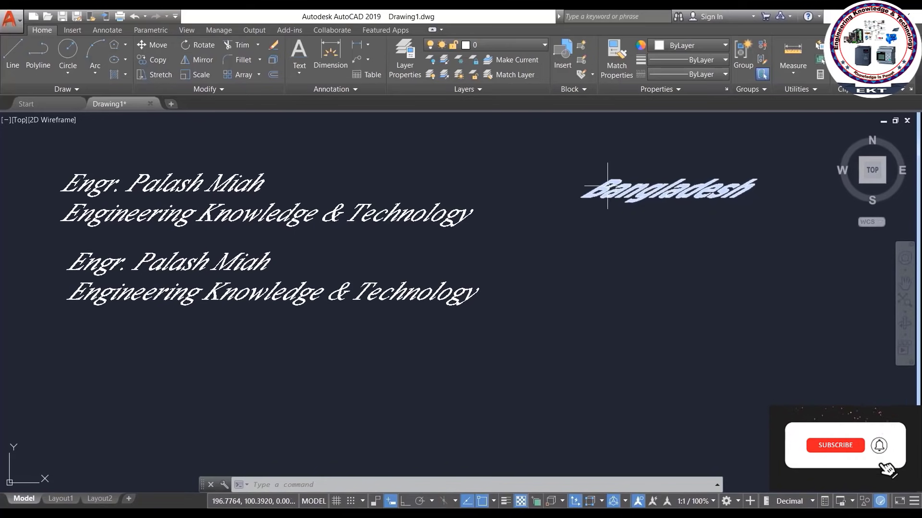
{"action": "key", "text": "Escape"}
{"action": "key", "text": "Escape"}
{"action": "key", "text": "Escape"}
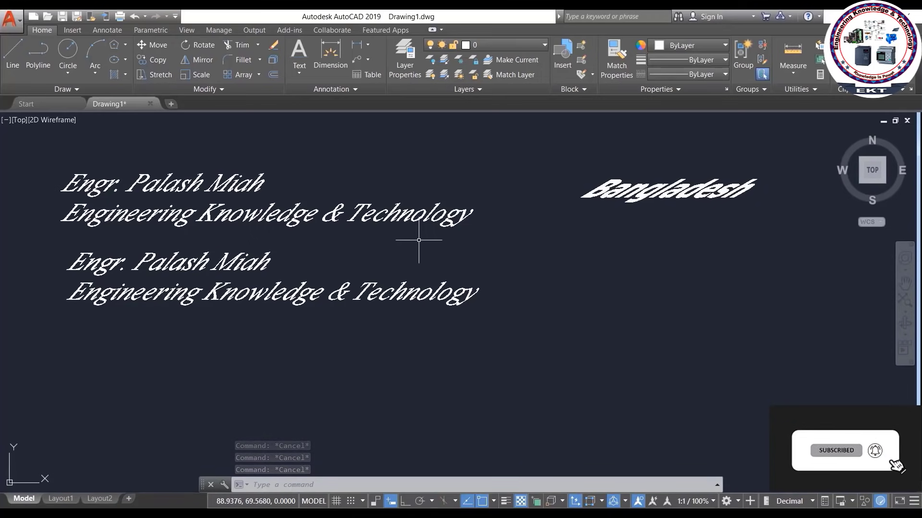
Run TEDIT from the command line and pick the lower multiline text block.
{"action": "type", "text": "t"}
{"action": "key", "text": "Escape"}
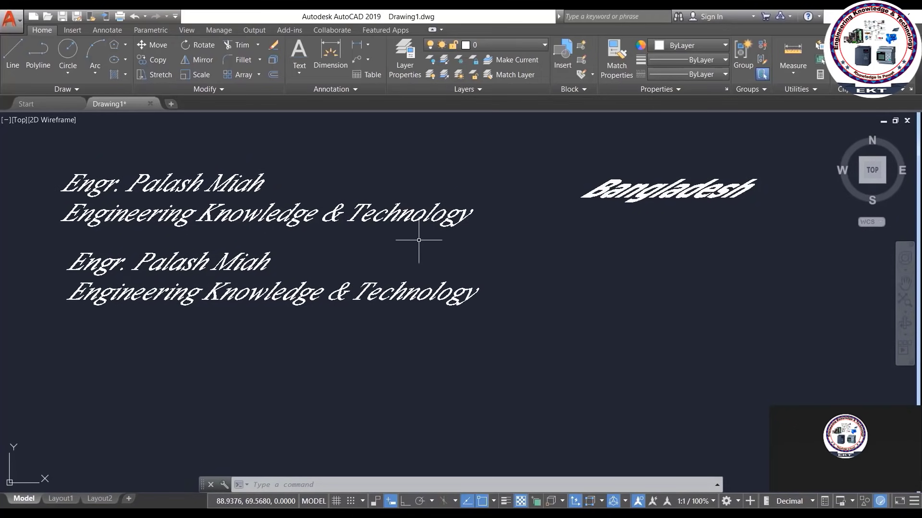
{"action": "key", "text": "Escape"}
{"action": "key", "text": "Escape"}
{"action": "key", "text": "Escape"}
{"action": "type", "text": "t"}
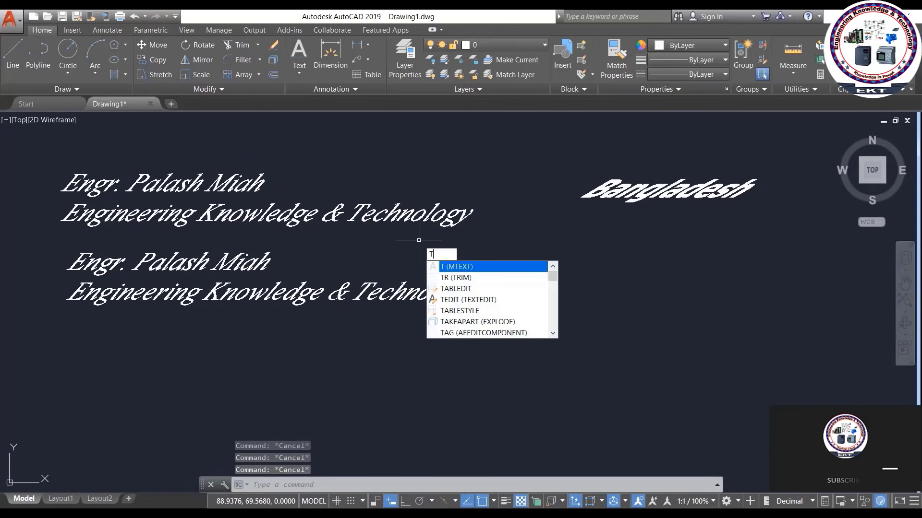
{"action": "left_click", "coordinate": [469, 301]}
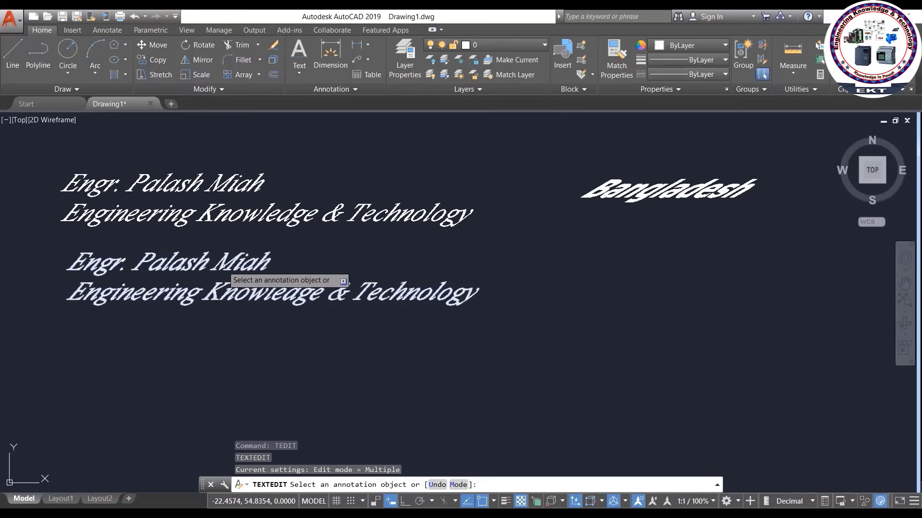
{"action": "left_click", "coordinate": [224, 272]}
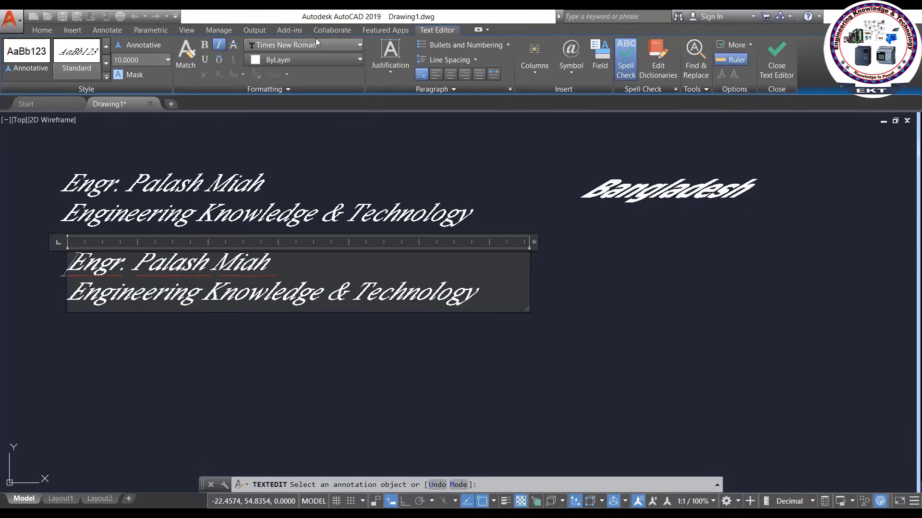
After briefly trying red, select all the block's text and colour it Blue.
{"action": "left_click", "coordinate": [295, 58]}
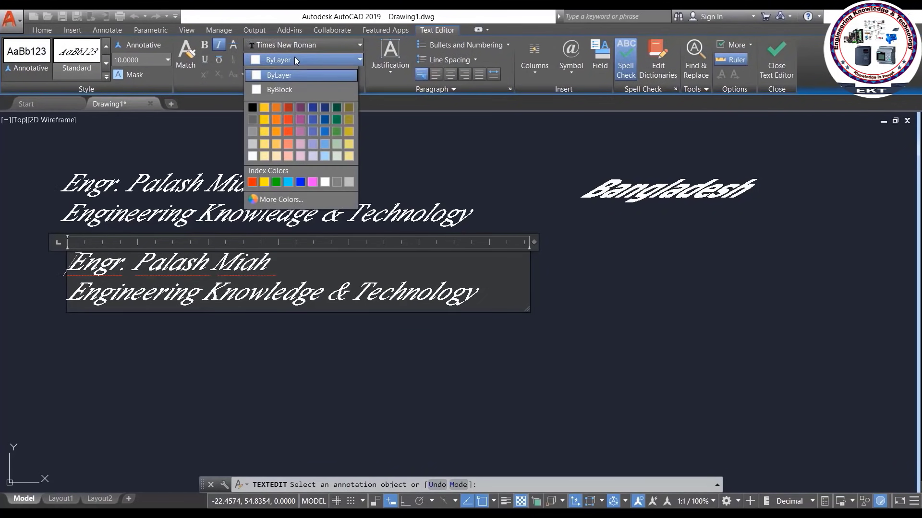
{"action": "left_click", "coordinate": [287, 106]}
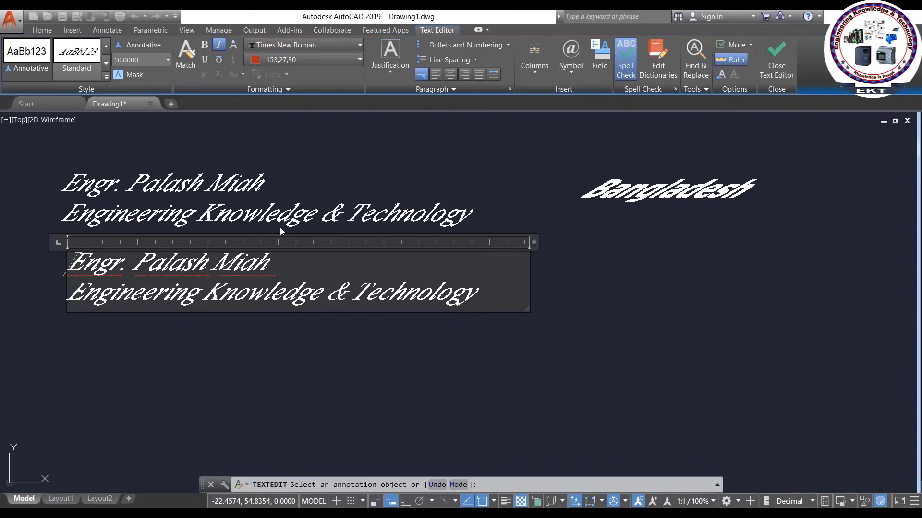
{"action": "key", "text": "ctrl+a"}
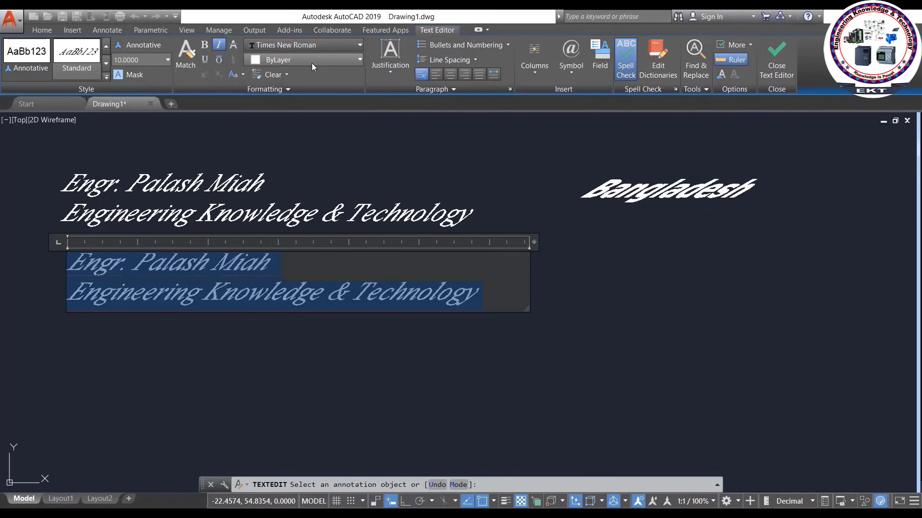
{"action": "left_click", "coordinate": [312, 62]}
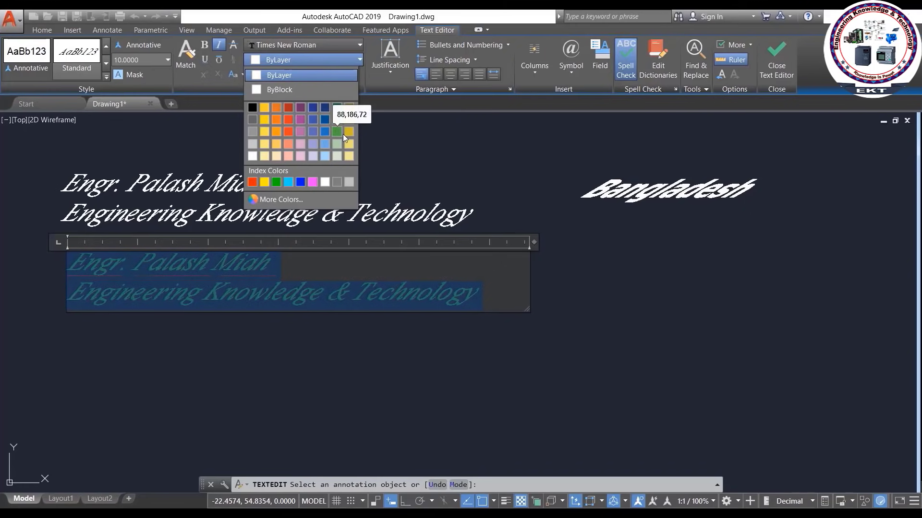
{"action": "left_click", "coordinate": [300, 181]}
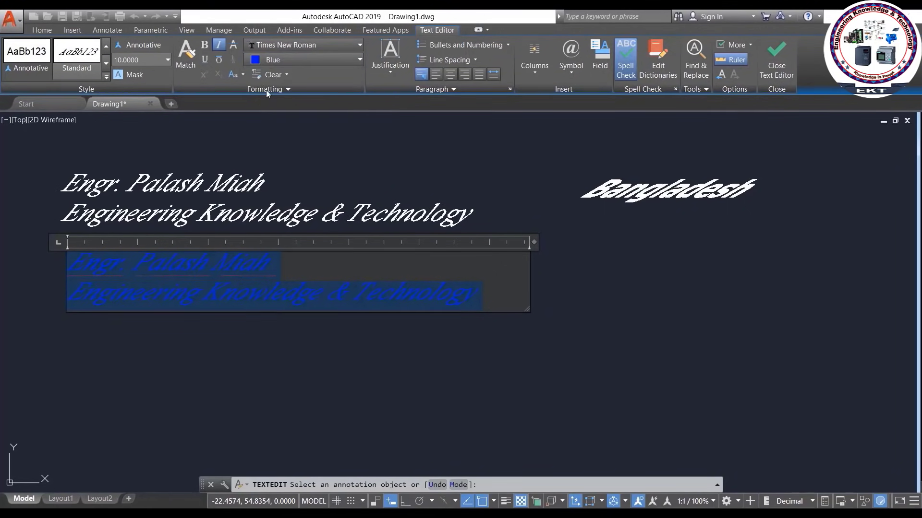
Switch the blue text to uppercase, then to all lowercase.
{"action": "left_click", "coordinate": [243, 74]}
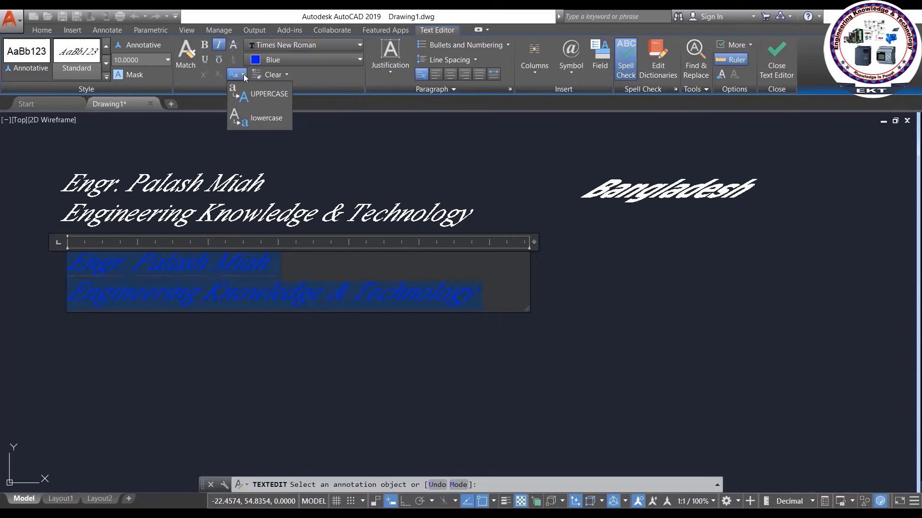
{"action": "left_click", "coordinate": [260, 96]}
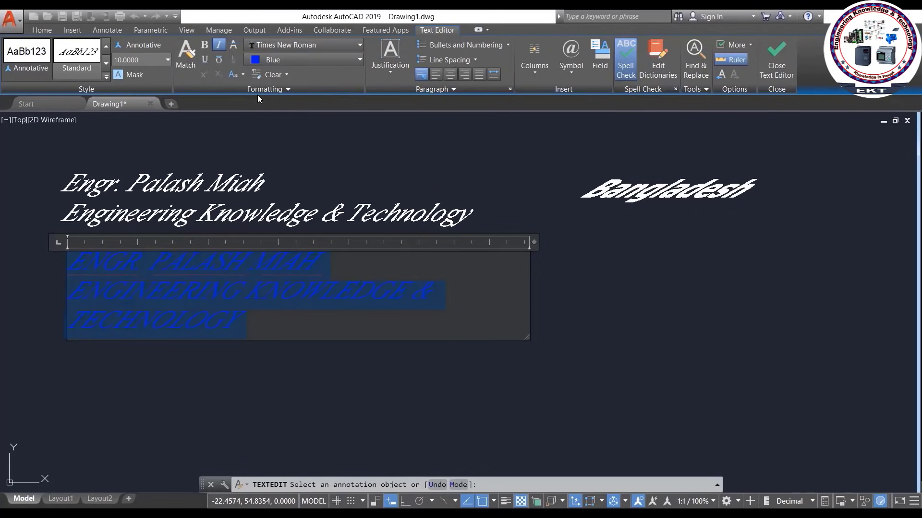
{"action": "left_click", "coordinate": [243, 75]}
{"action": "left_click", "coordinate": [257, 119]}
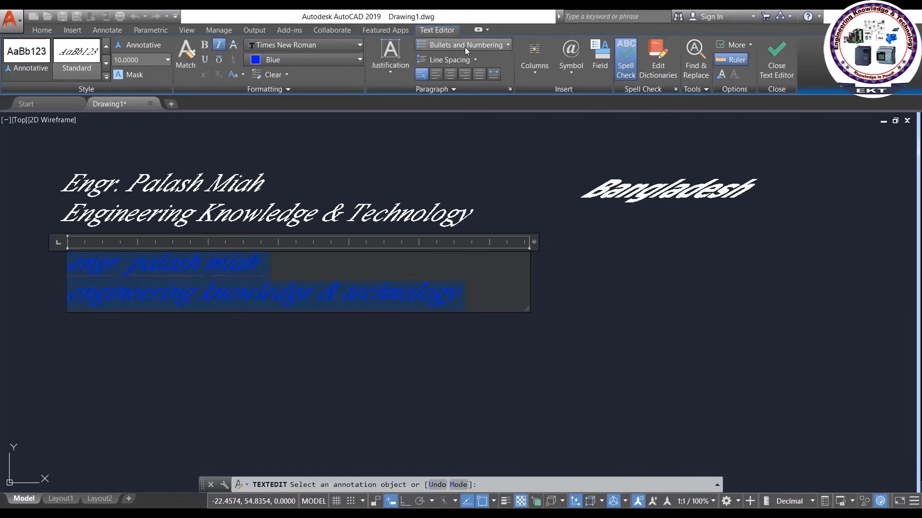
Format the two blue lines as a numbered list, then change it to bulleted.
{"action": "left_click", "coordinate": [476, 45]}
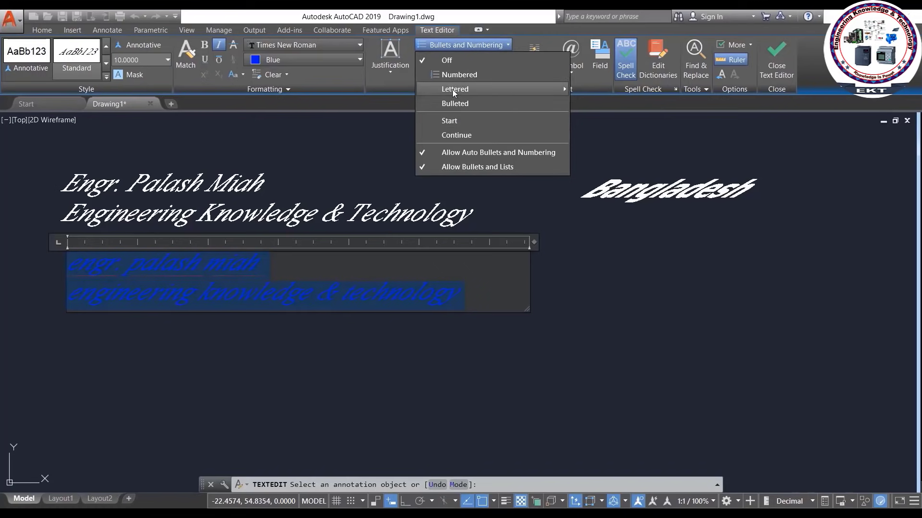
{"action": "left_click", "coordinate": [453, 75]}
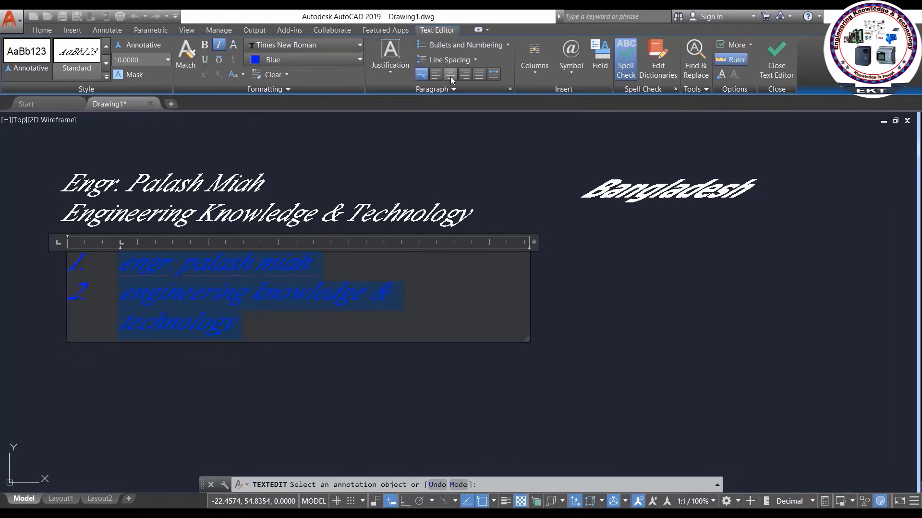
{"action": "left_click", "coordinate": [466, 46]}
{"action": "mouse_move", "coordinate": [454, 89]}
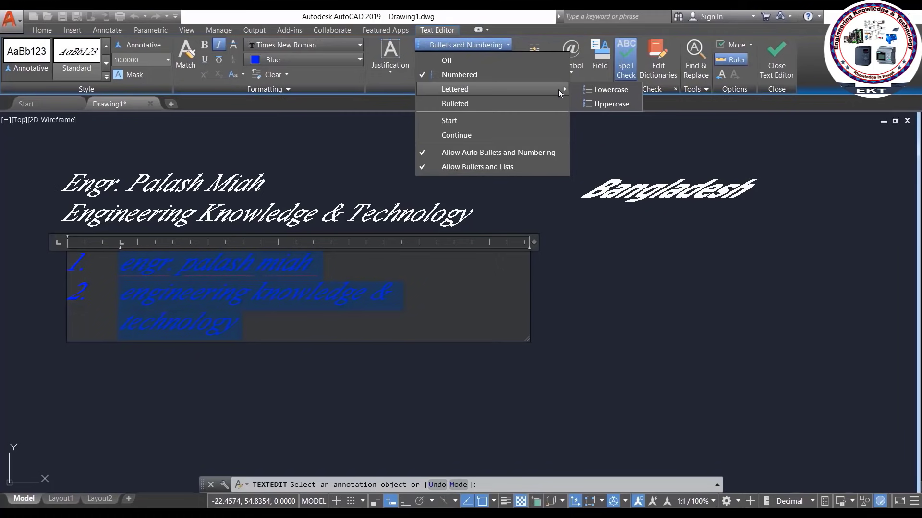
{"action": "left_click", "coordinate": [523, 103]}
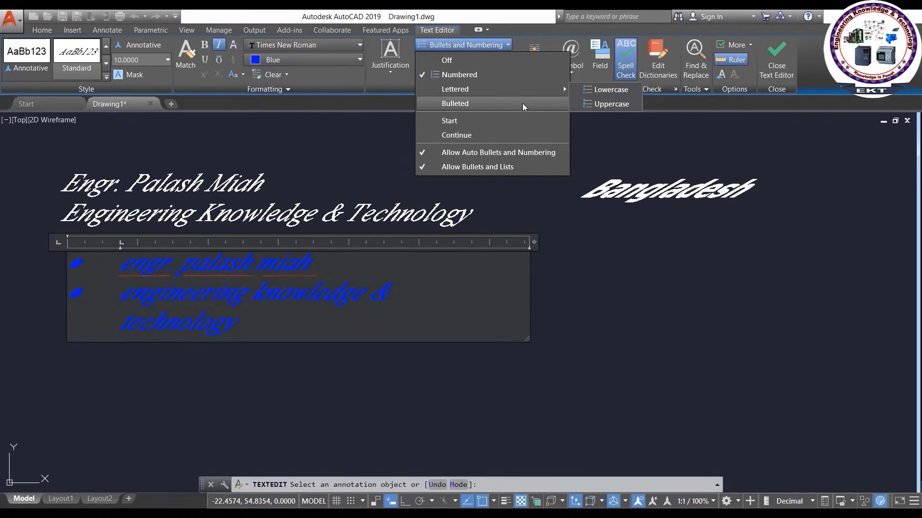
{"action": "left_click", "coordinate": [489, 44]}
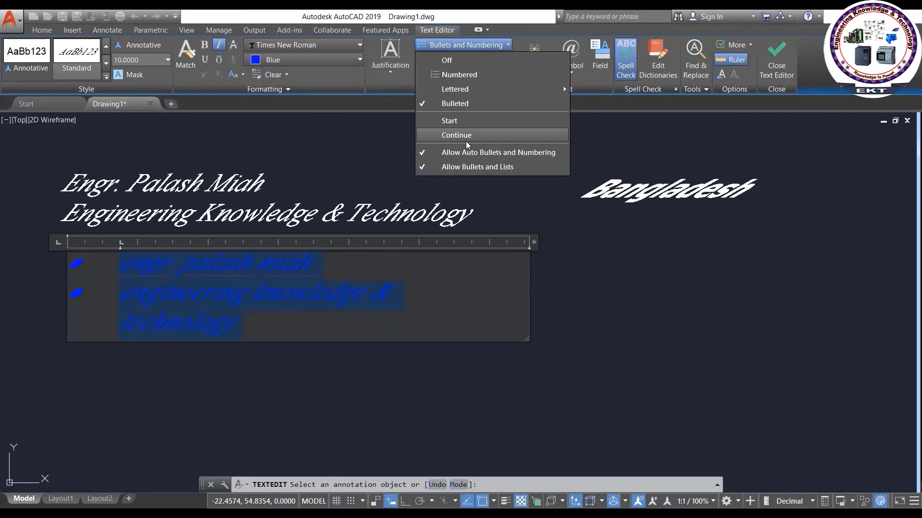
{"action": "left_click", "coordinate": [446, 278]}
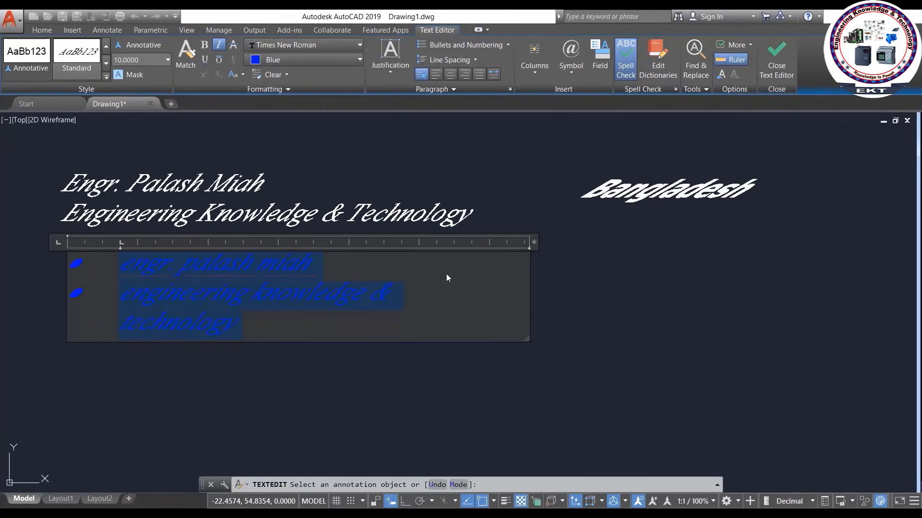
Review the paragraph settings (30 tab, 30 hanging indent) unchanged, then show the bullet list choices.
{"action": "left_click", "coordinate": [477, 59]}
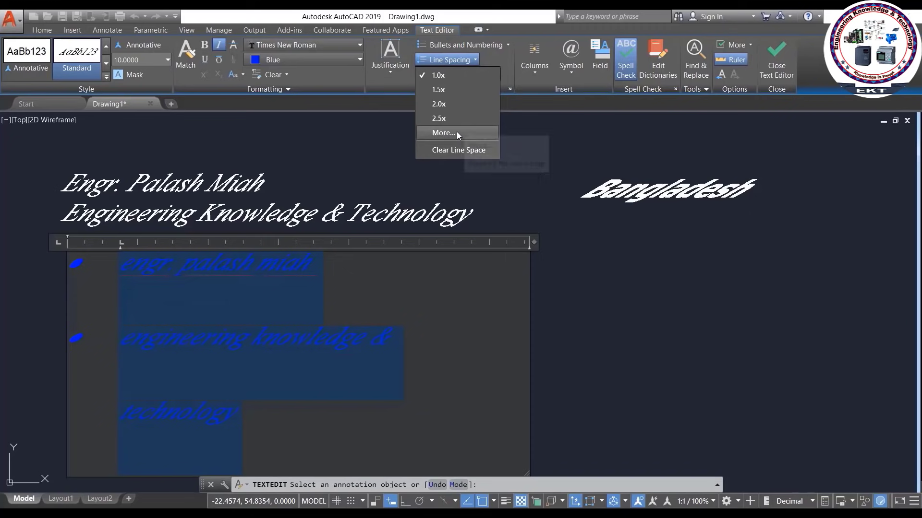
{"action": "left_click", "coordinate": [457, 132]}
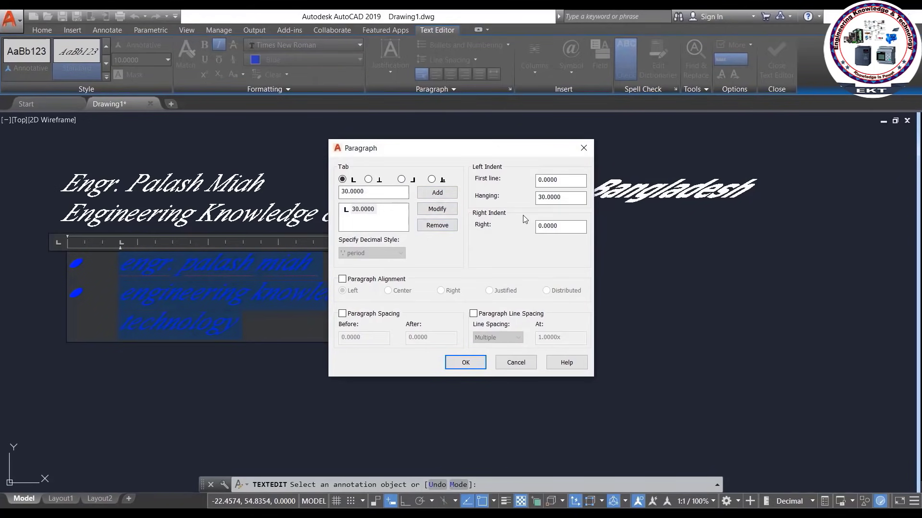
{"action": "left_click", "coordinate": [580, 146]}
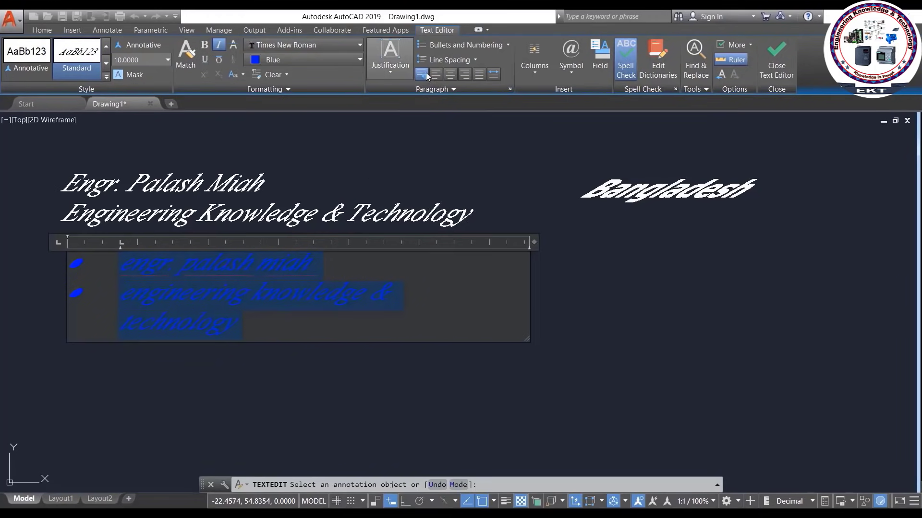
{"action": "left_click", "coordinate": [508, 47]}
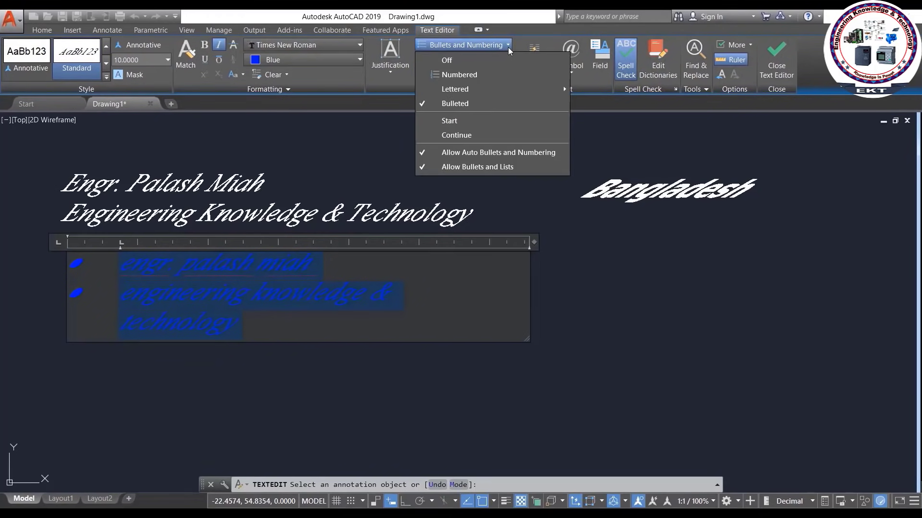
Turn bullets off and center the two blue lowercase lines.
{"action": "left_click", "coordinate": [479, 56]}
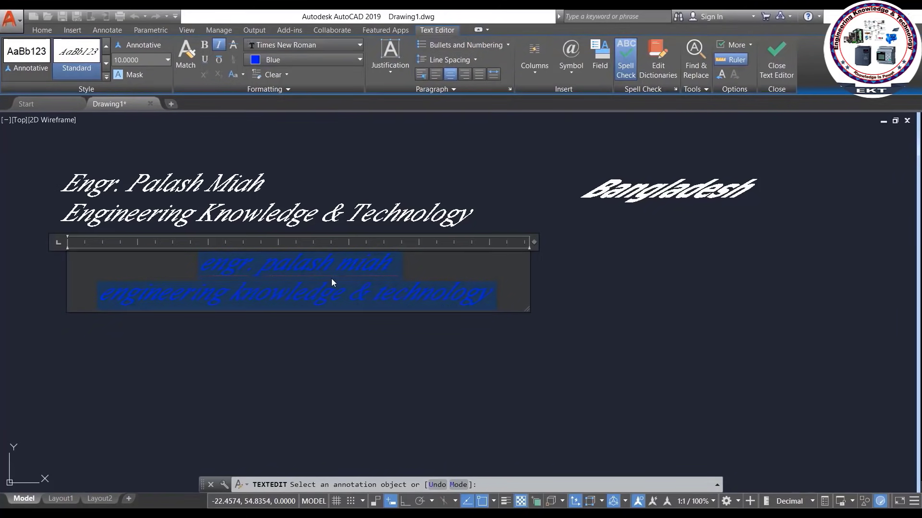
{"action": "left_click", "coordinate": [491, 78]}
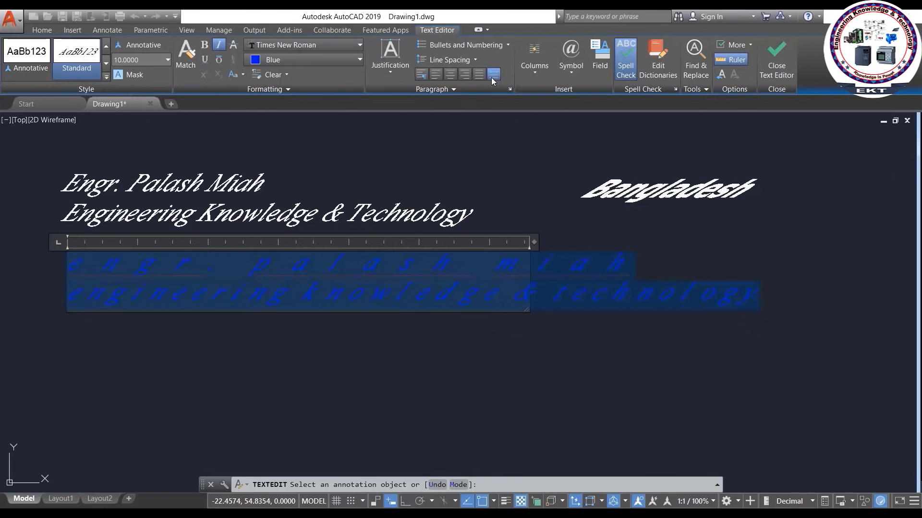
{"action": "left_click", "coordinate": [454, 77]}
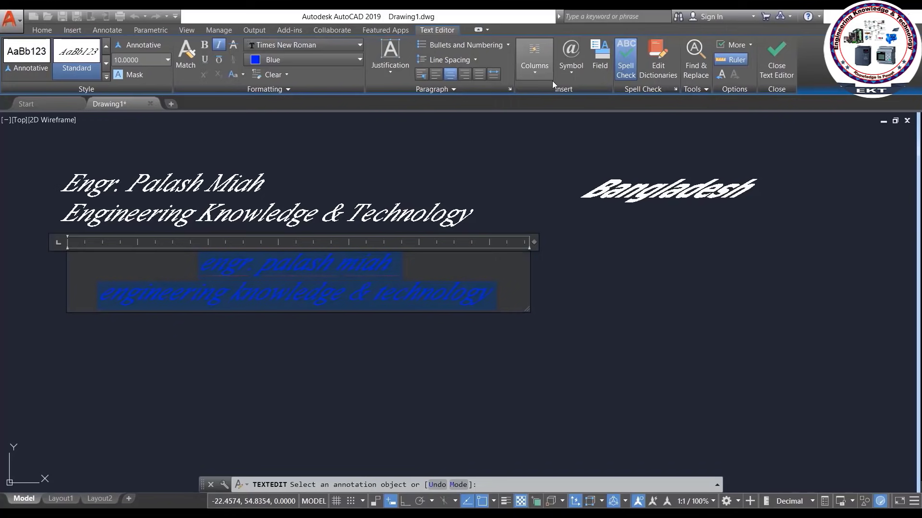
Browse the symbol list, turn off the editor ruler, and glance at the extra options.
{"action": "left_click", "coordinate": [569, 63]}
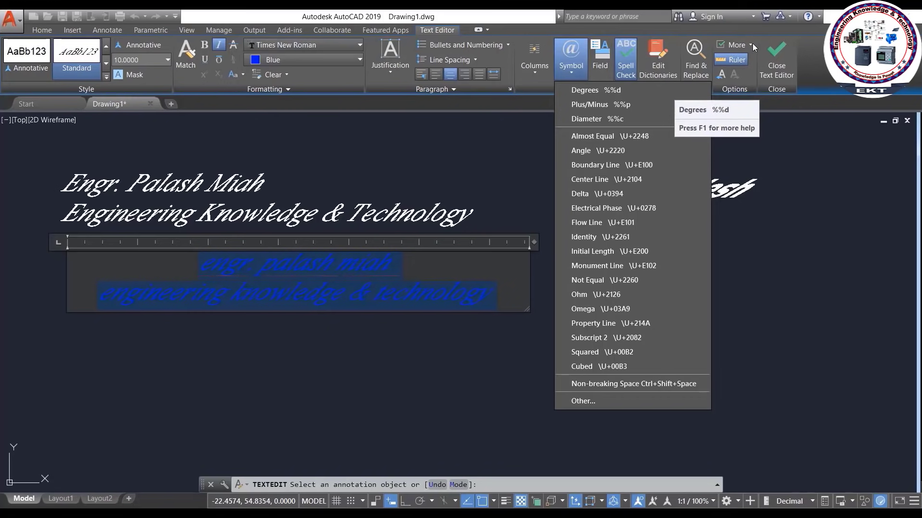
{"action": "left_click", "coordinate": [737, 59]}
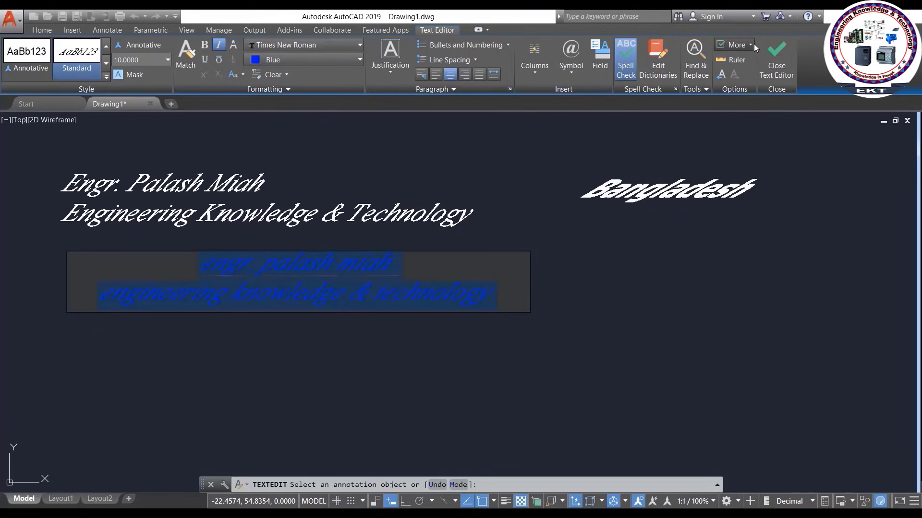
{"action": "left_click", "coordinate": [753, 44]}
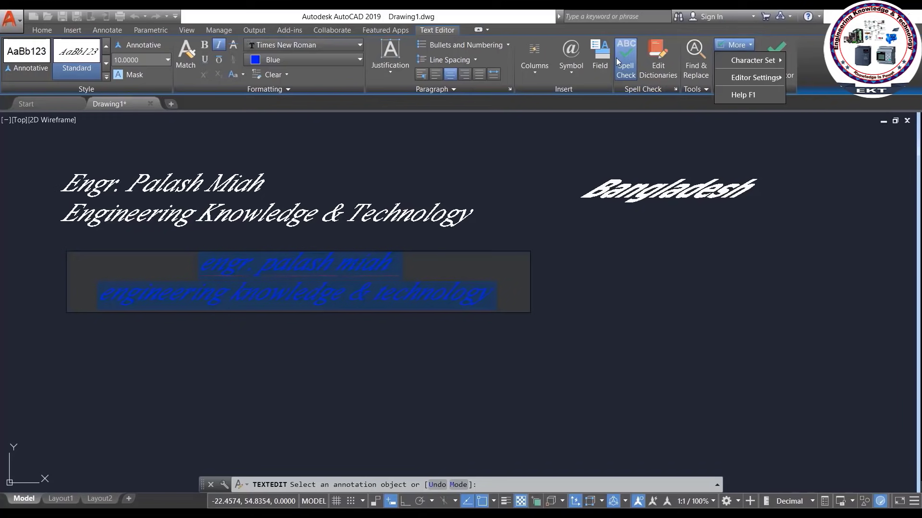
{"action": "key", "text": "Escape"}
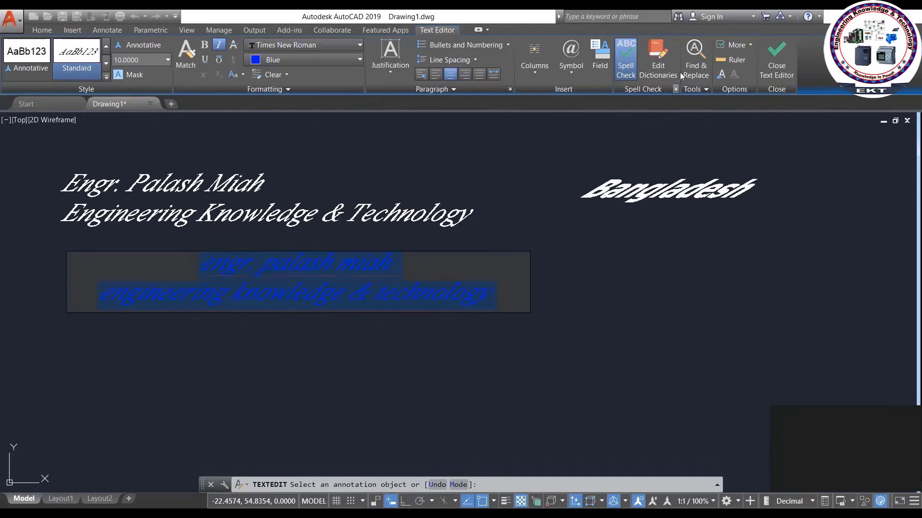
Use Find and Replace to change '&' to 'and' in the blue multiline text.
{"action": "left_click", "coordinate": [695, 53]}
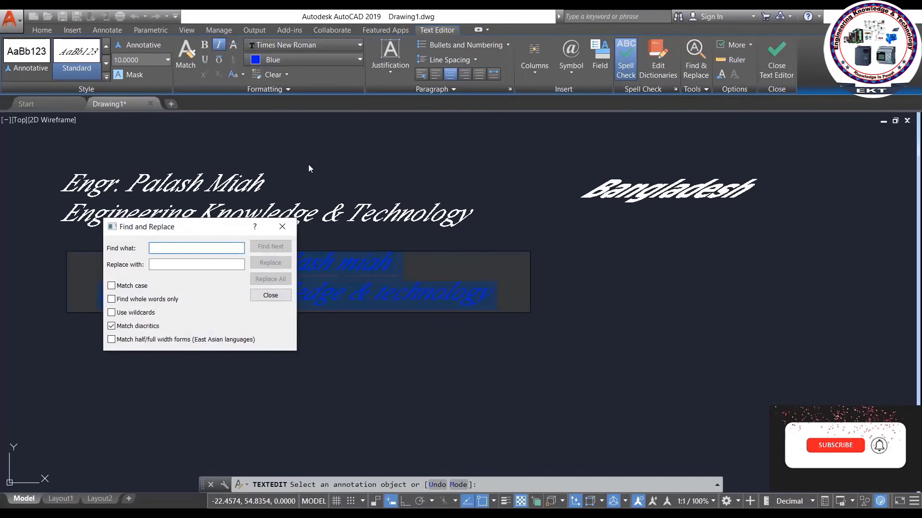
{"action": "mouse_move", "coordinate": [204, 222]}
{"action": "left_mouse_down"}
{"action": "mouse_move", "coordinate": [551, 128]}
{"action": "mouse_move", "coordinate": [612, 133]}
{"action": "left_mouse_up"}
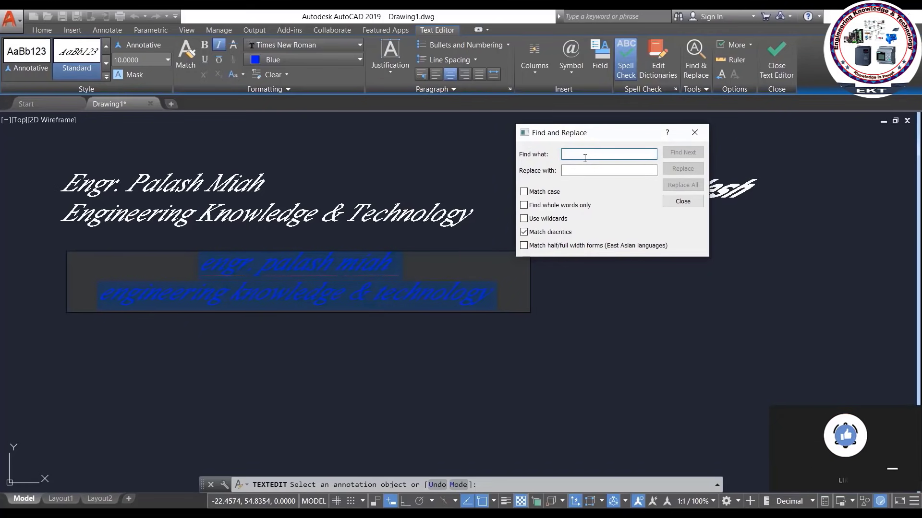
{"action": "type", "text": "&"}
{"action": "left_click", "coordinate": [584, 169]}
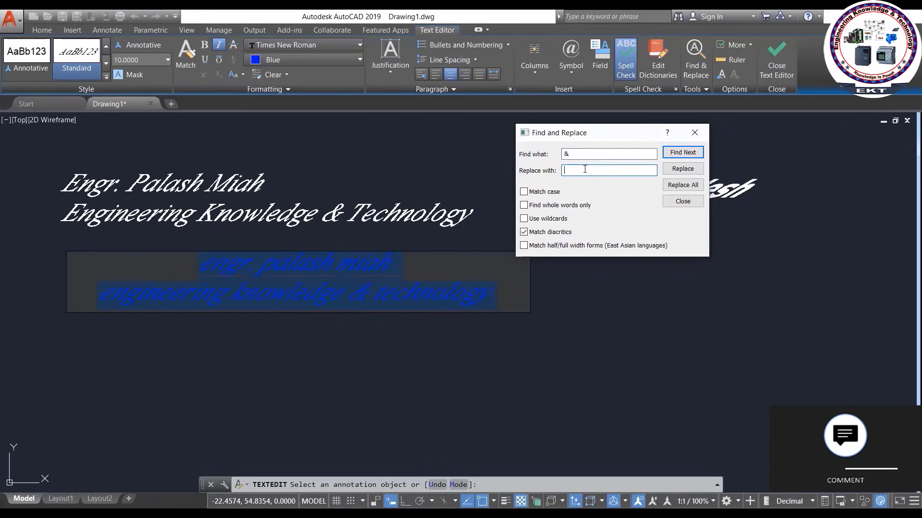
{"action": "type", "text": "and"}
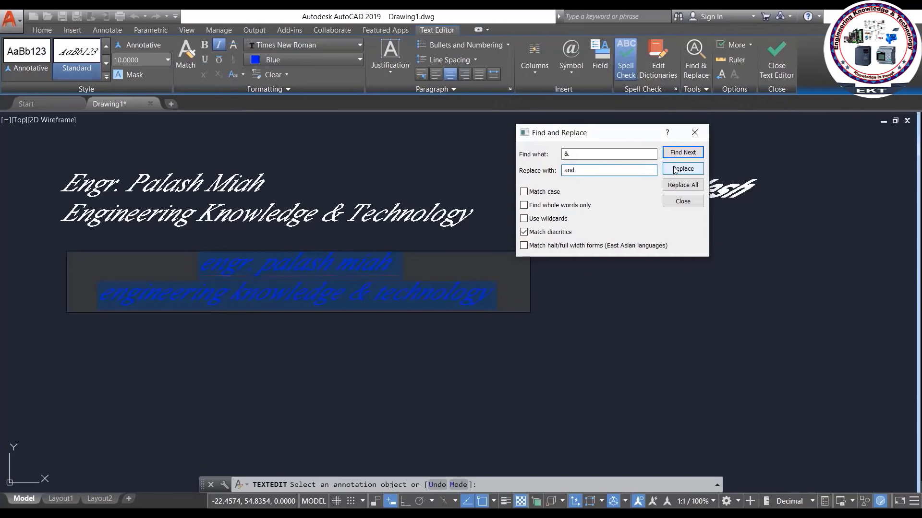
{"action": "left_click", "coordinate": [675, 169]}
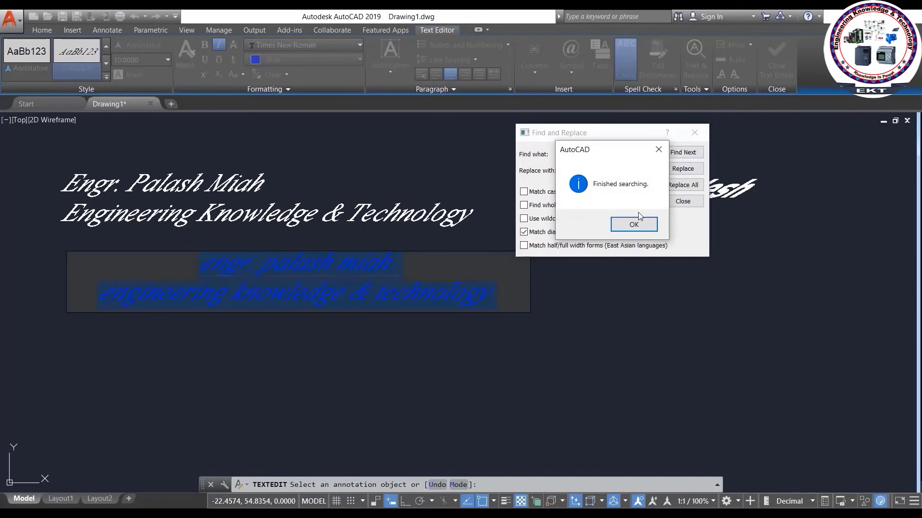
{"action": "left_click", "coordinate": [633, 224]}
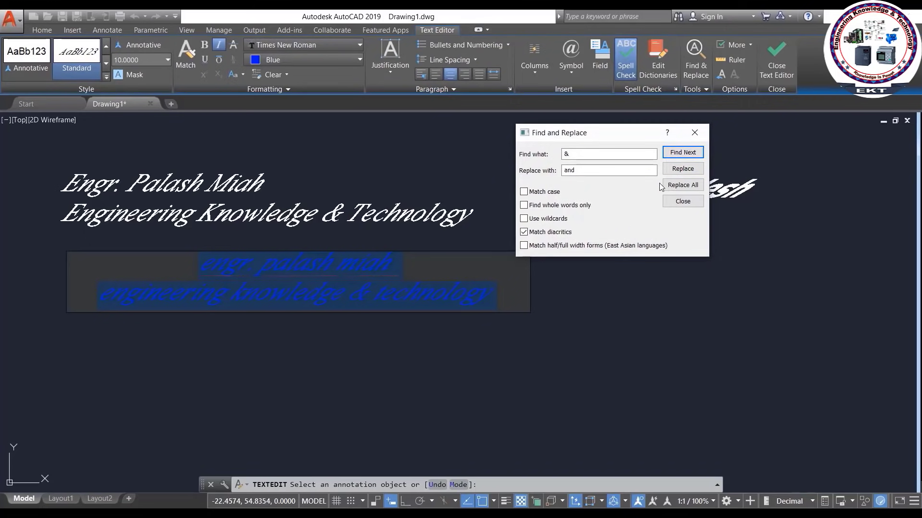
{"action": "left_click", "coordinate": [674, 169]}
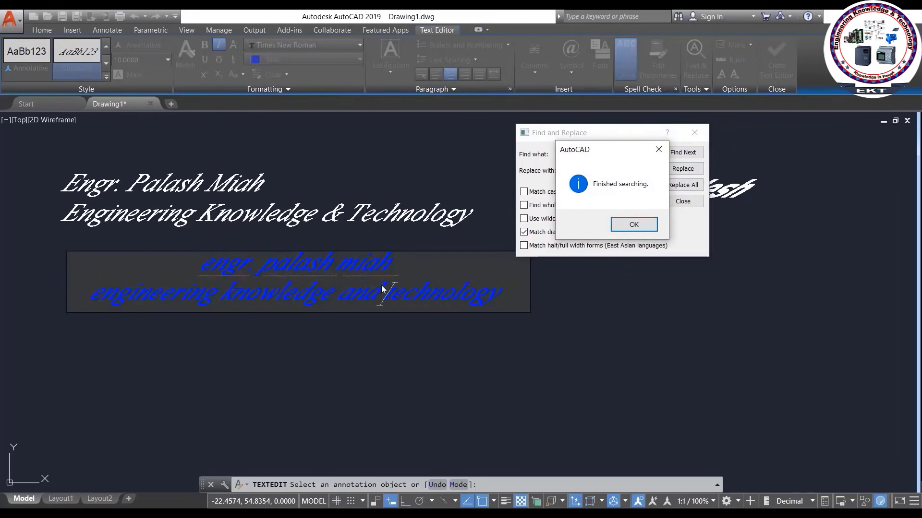
{"action": "left_click", "coordinate": [626, 225]}
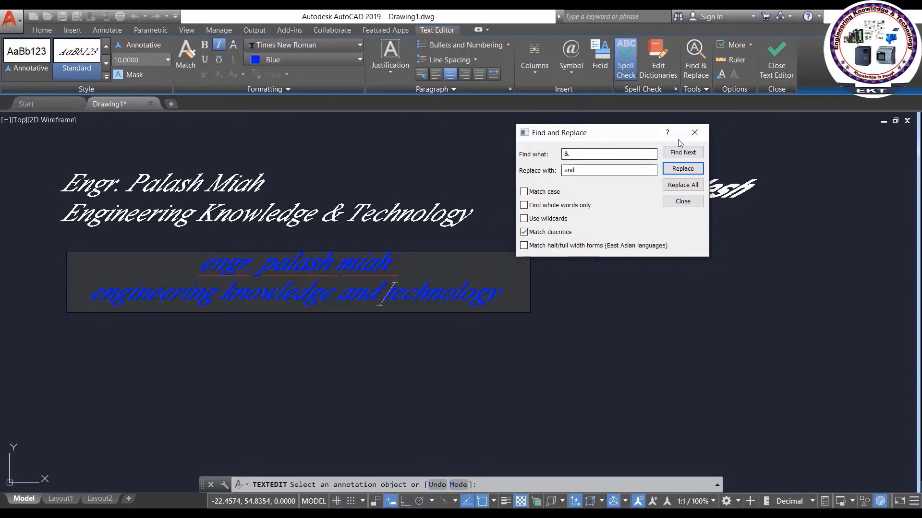
{"action": "left_click", "coordinate": [694, 133]}
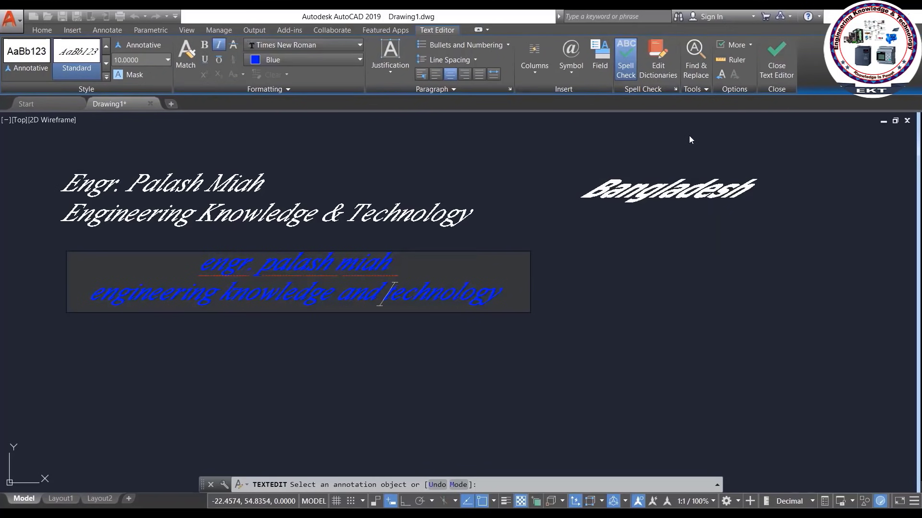